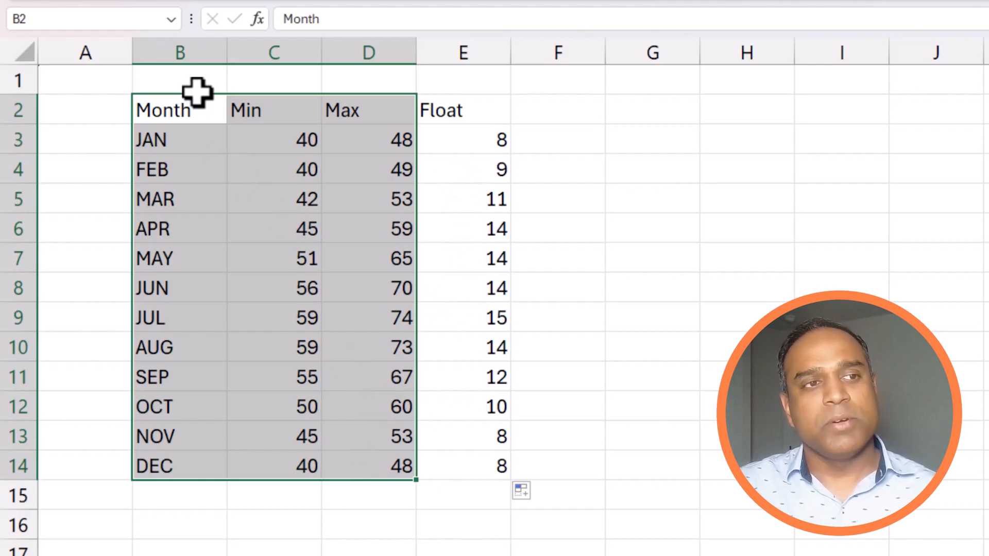
Insert a 2-D clustered column chart from the Month, Min and Max data in B2:D14
drag(170, 115, 366, 462)
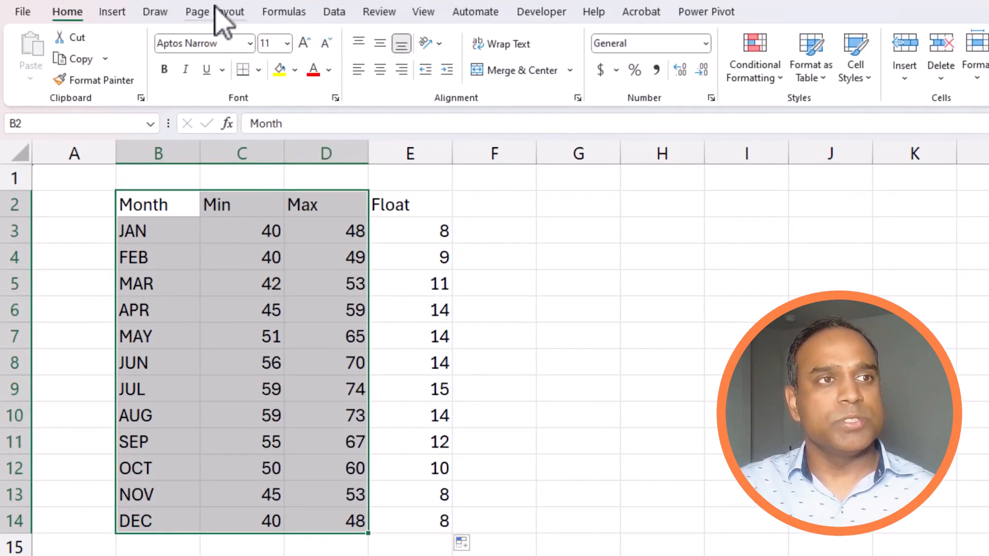
click(114, 12)
click(536, 38)
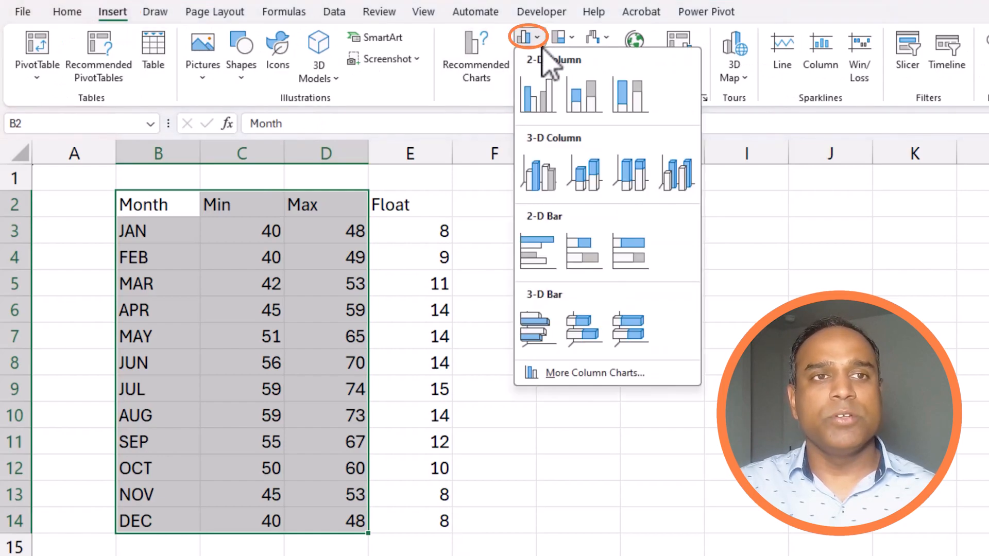
click(545, 97)
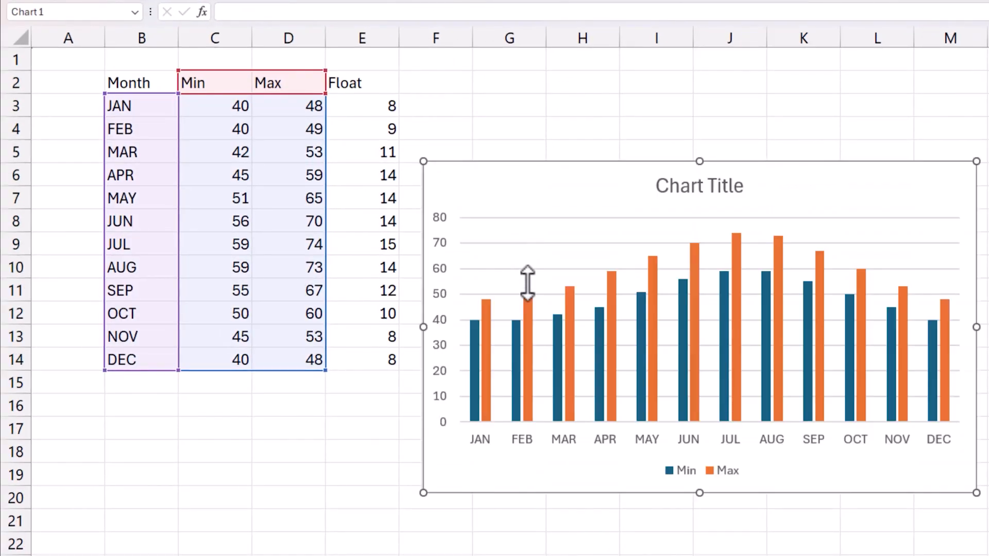
Set the series overlap of the chart's columns to 100%
right_click(530, 305)
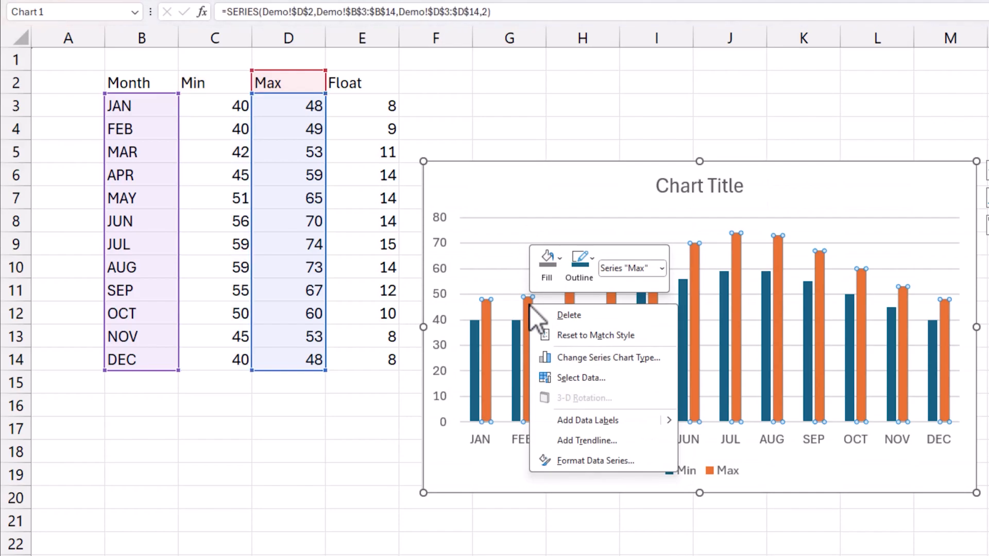
click(589, 465)
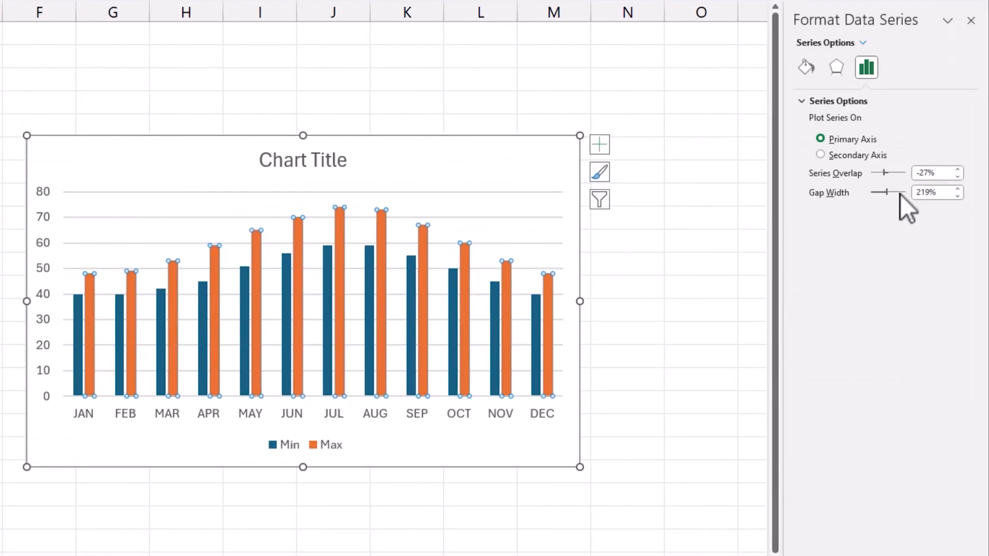
click(940, 174)
text(100)
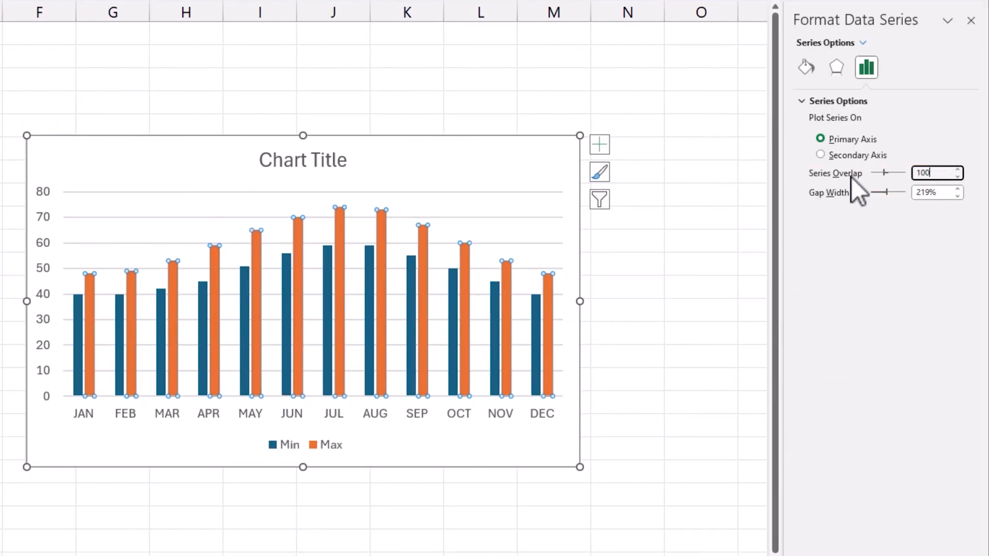
key(Return)
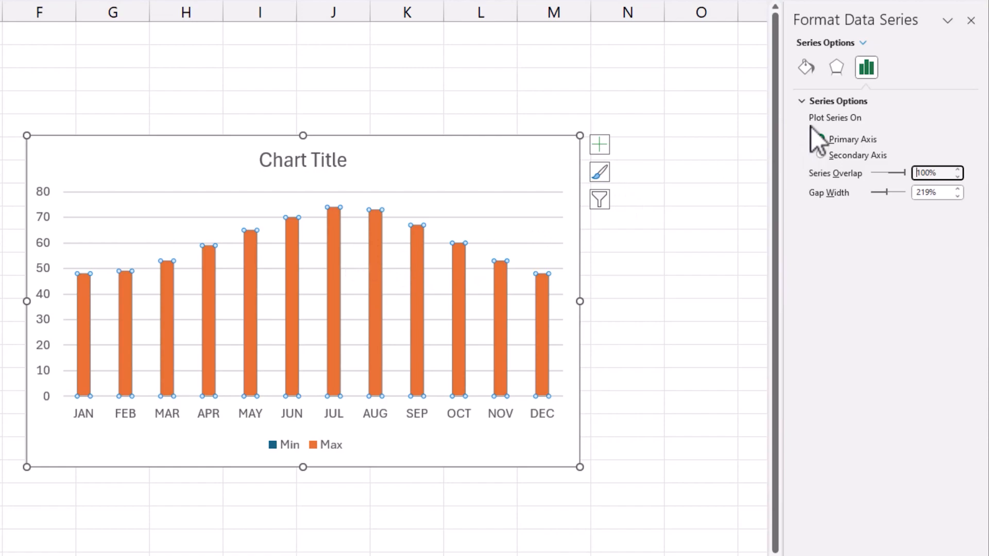
Set the column fill of both the Min series and the Max series to No fill
click(806, 67)
click(818, 102)
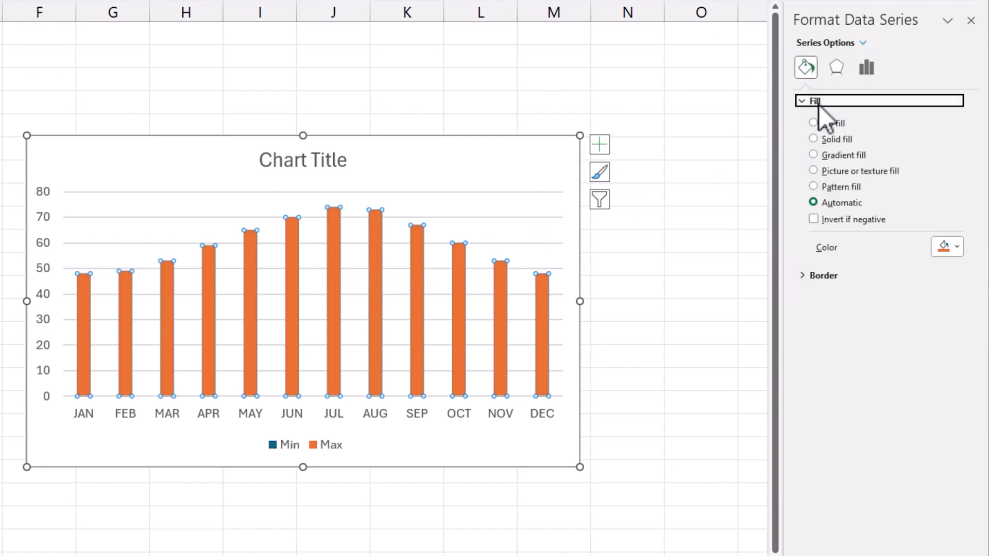
click(862, 45)
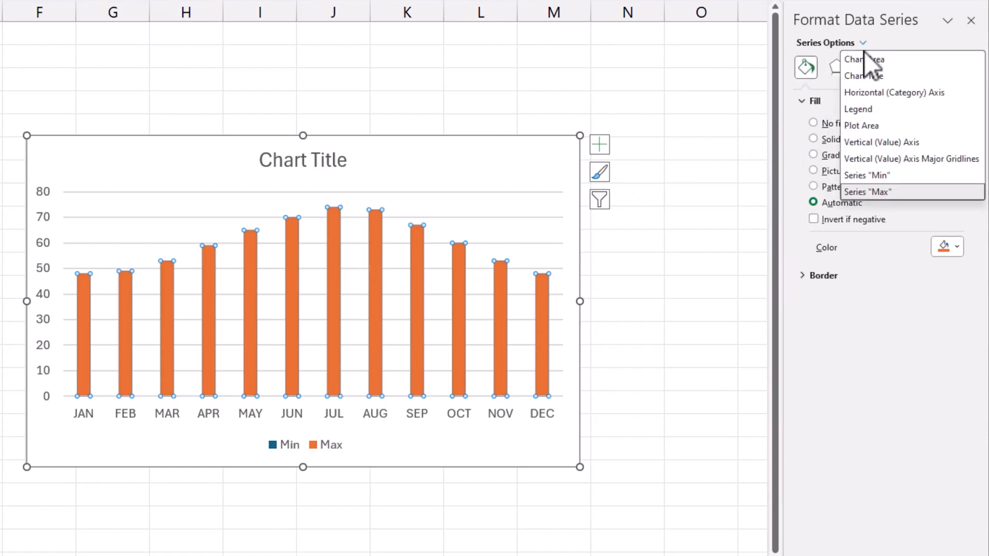
click(896, 177)
click(833, 123)
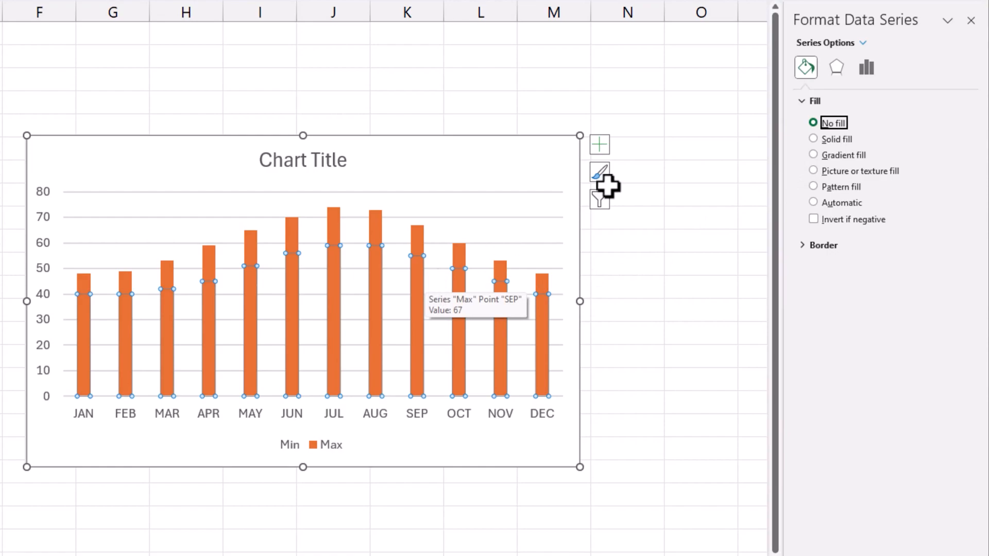
click(863, 44)
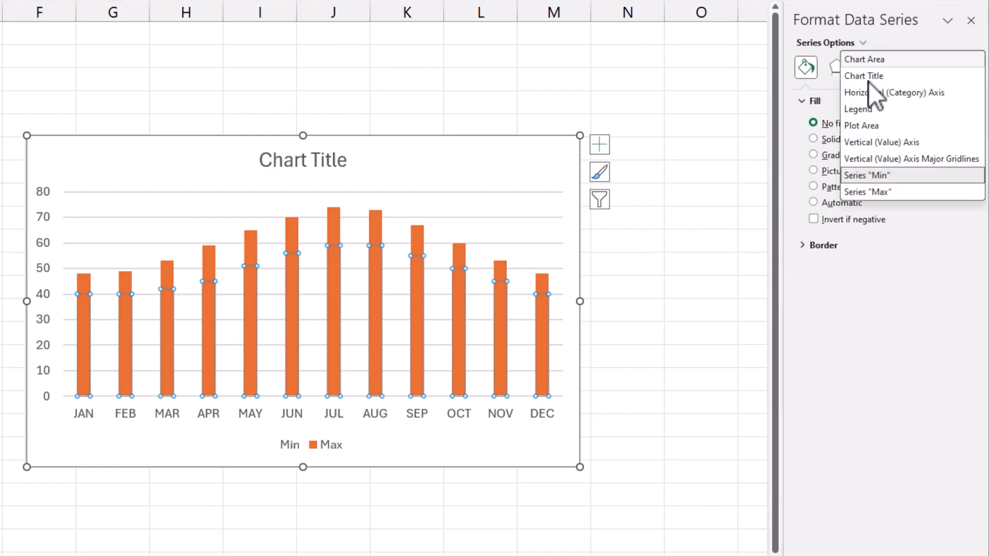
click(882, 193)
click(840, 126)
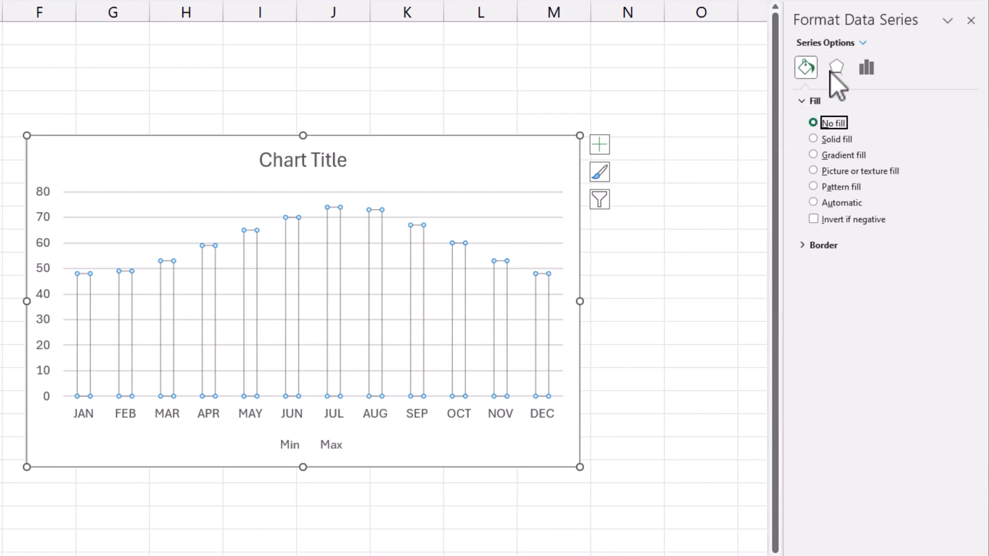
Add error bars to the Max series and deselect its columns
click(863, 43)
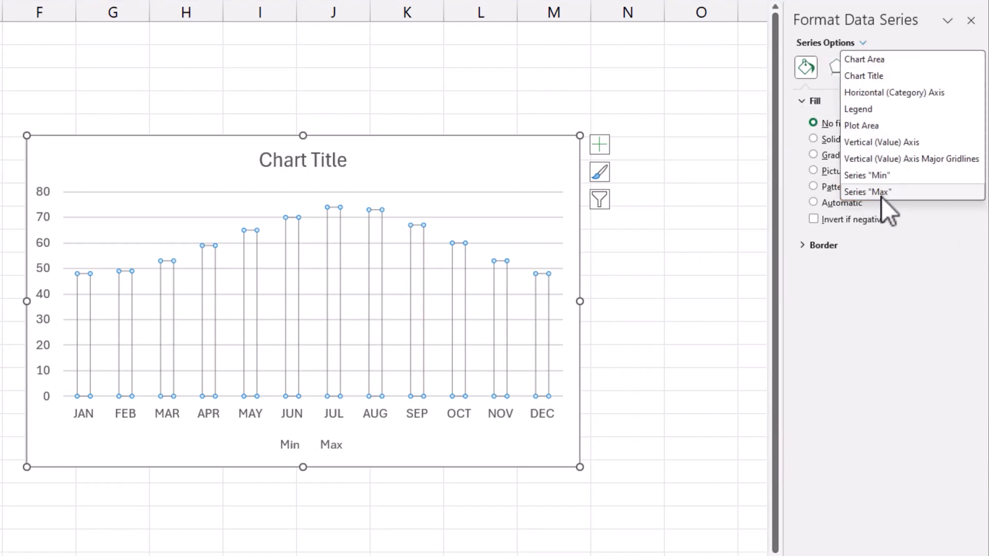
click(598, 151)
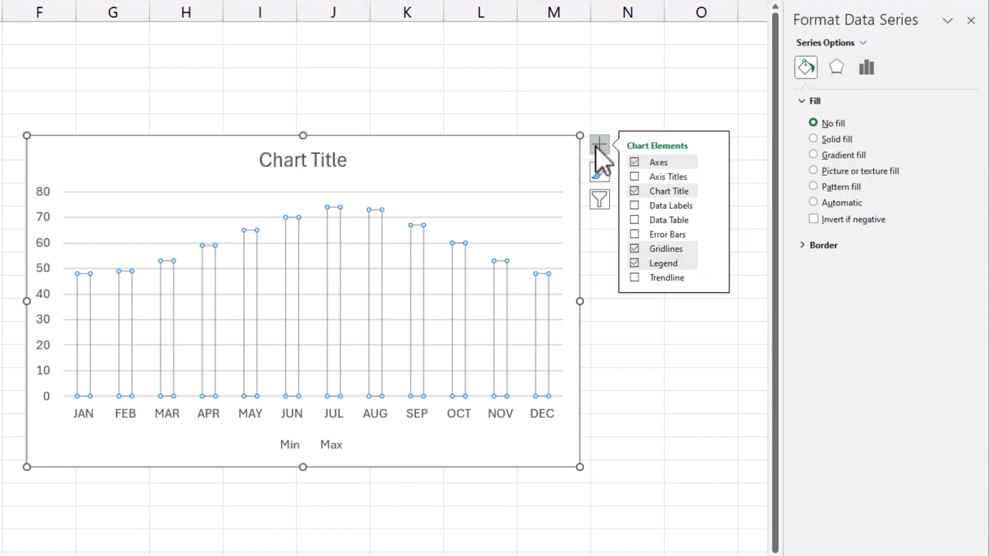
click(635, 234)
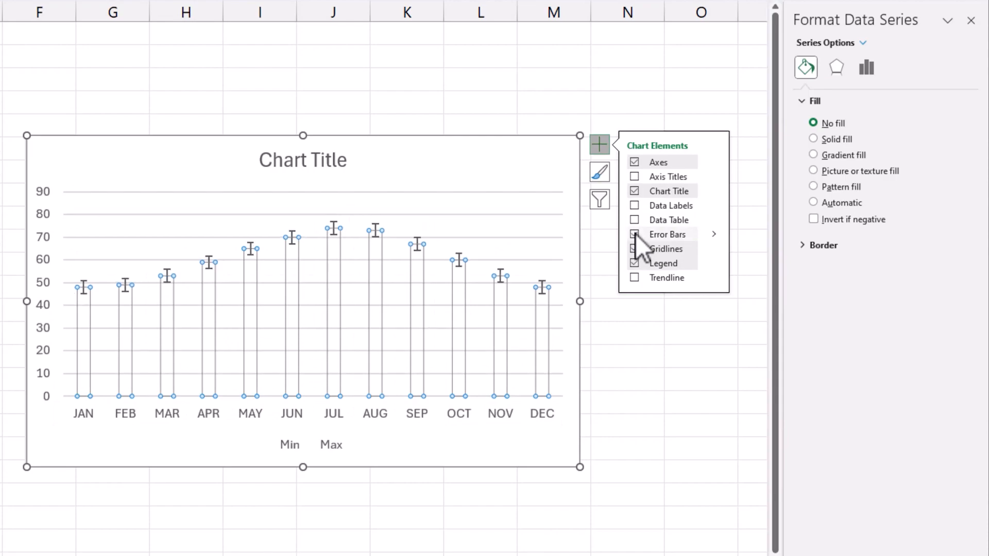
click(486, 166)
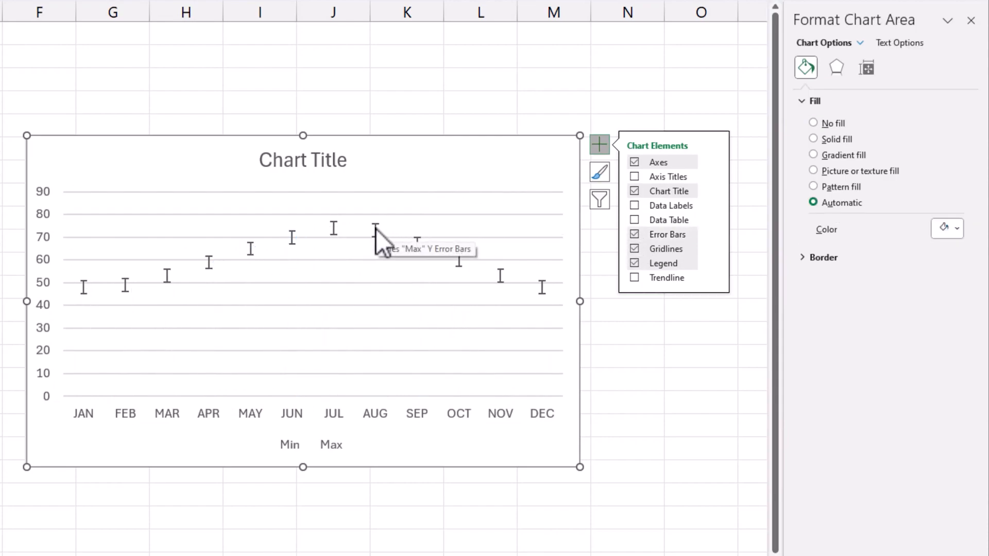
Switch the Max series' vertical error bars to a custom error amount with a positive error value of 0
click(859, 43)
click(888, 209)
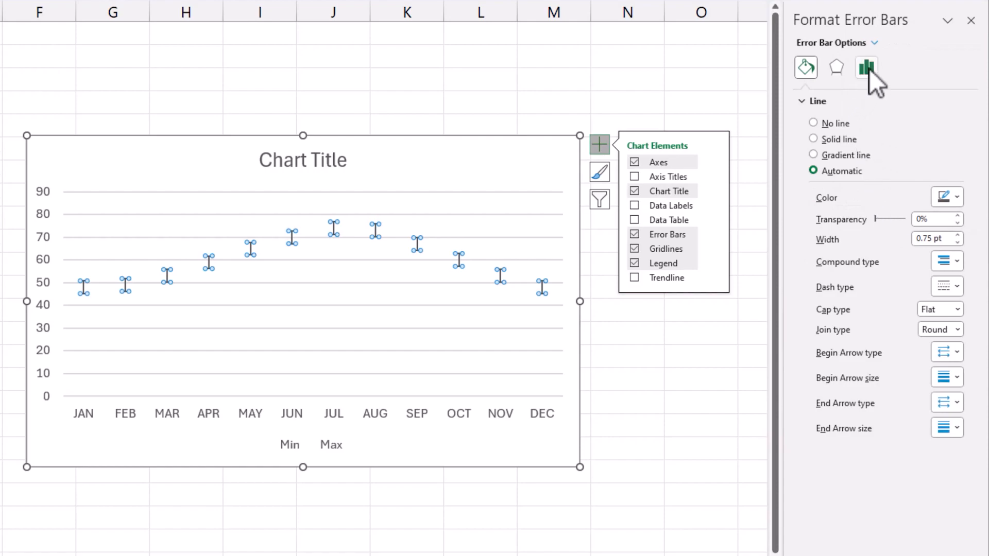
click(868, 68)
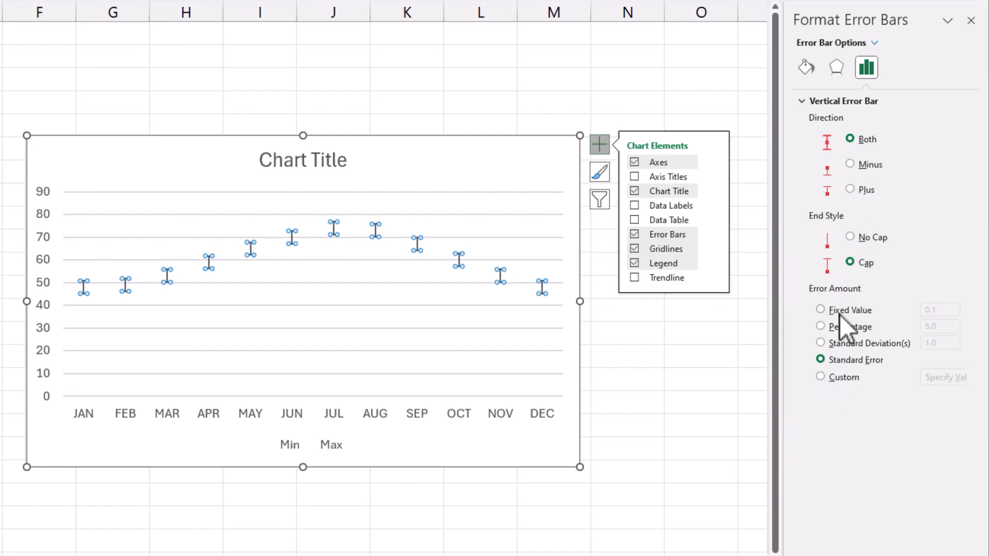
click(823, 377)
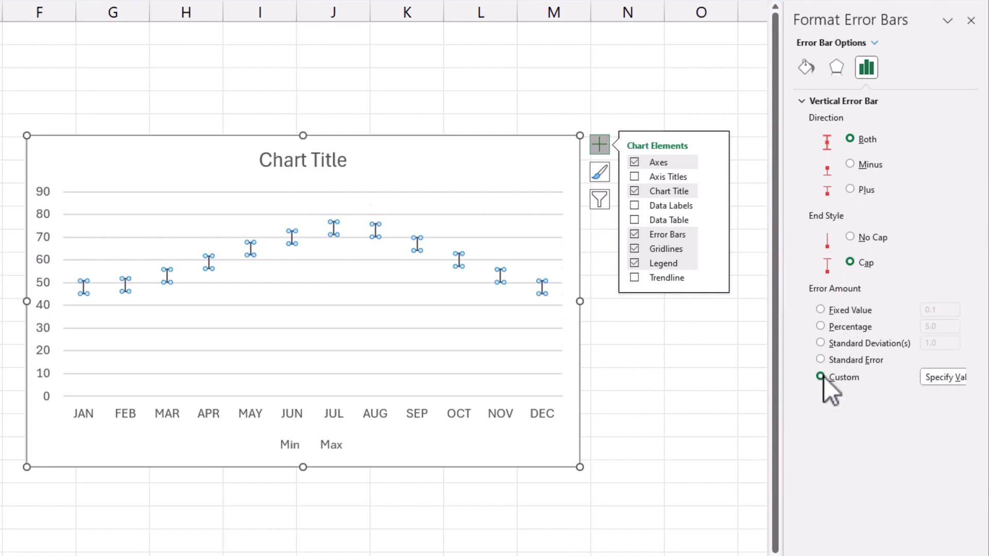
click(923, 376)
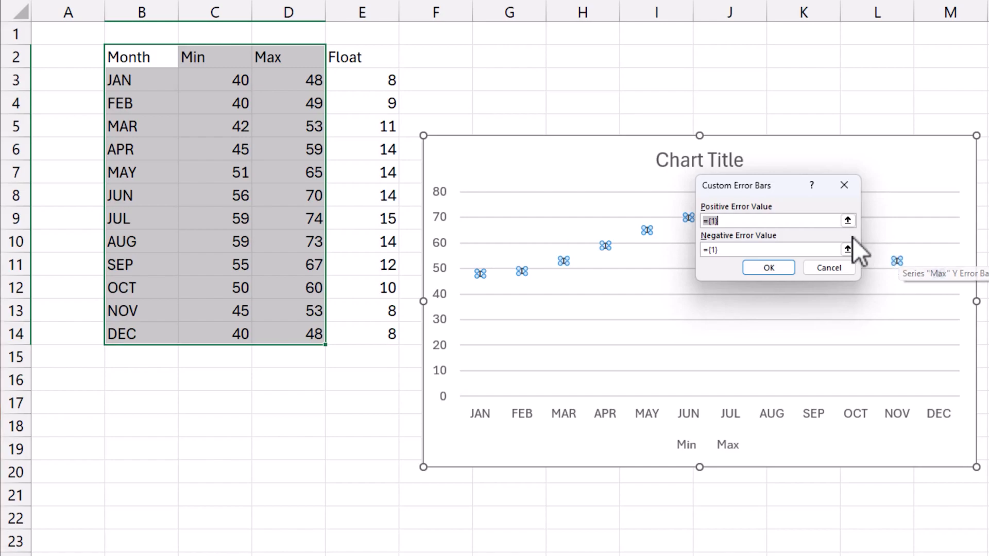
key(BackSpace)
text(0)
drag(731, 250, 694, 249)
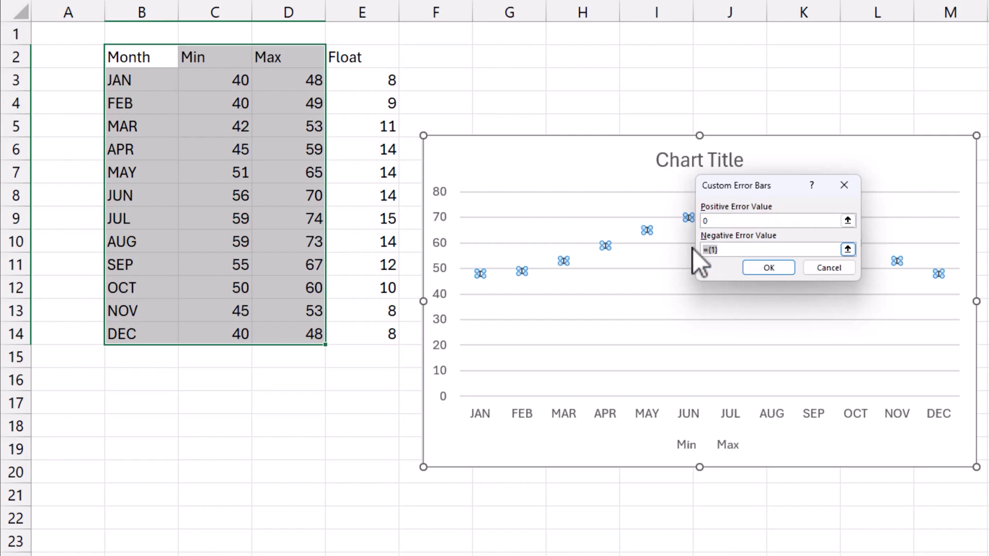
text(+)
drag(360, 81, 364, 324)
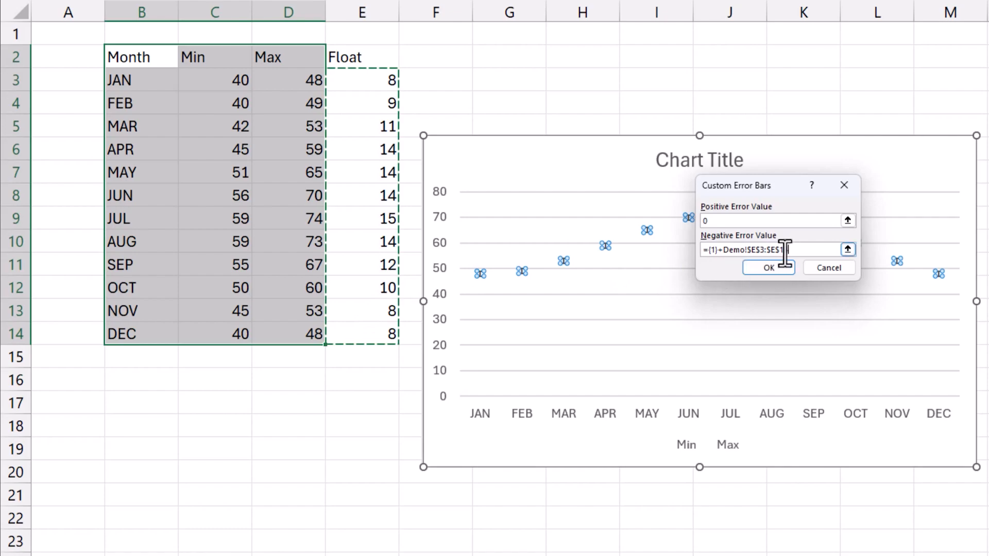
Set the negative error value to the Float values in E3:E14 and apply the custom error bars
drag(788, 249, 696, 255)
key(BackSpace)
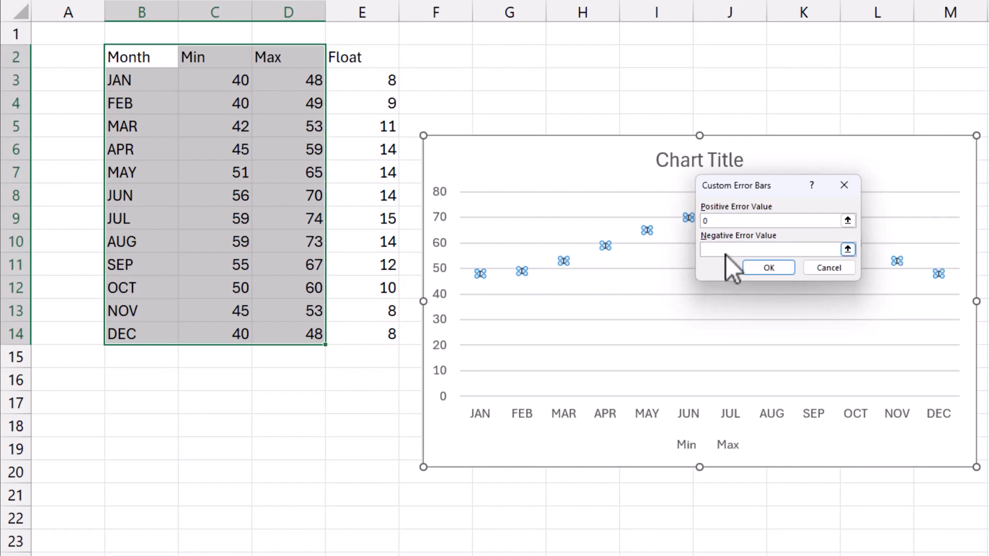
drag(368, 79, 376, 334)
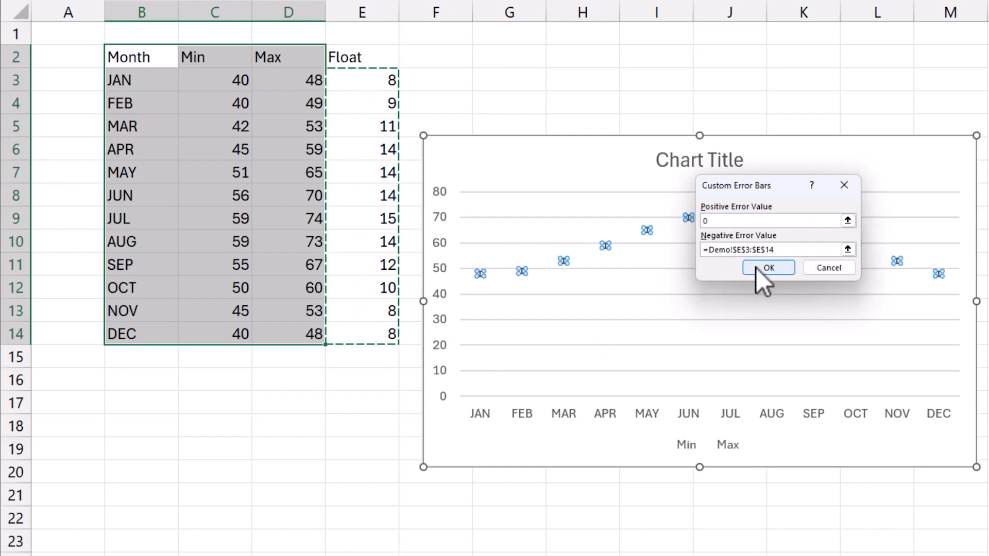
click(767, 268)
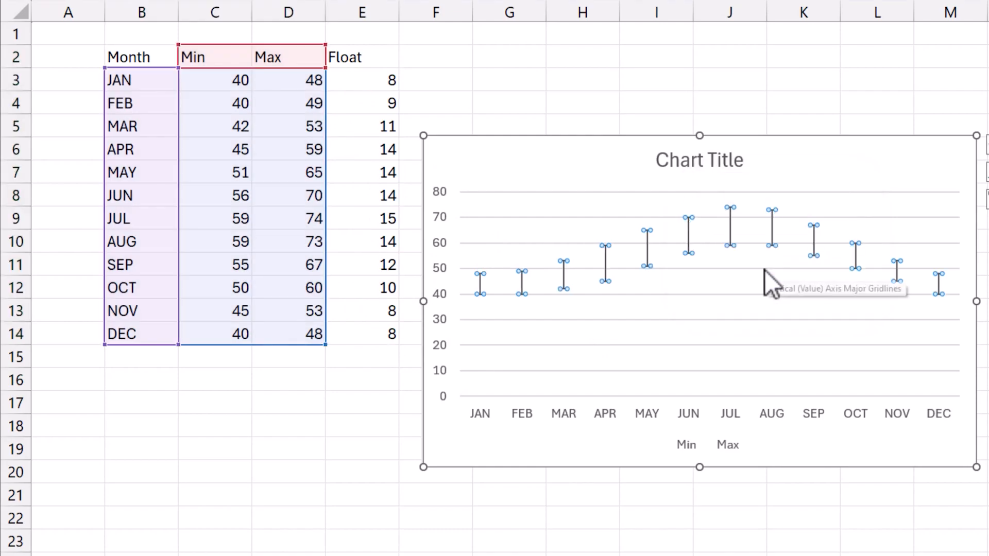
click(824, 283)
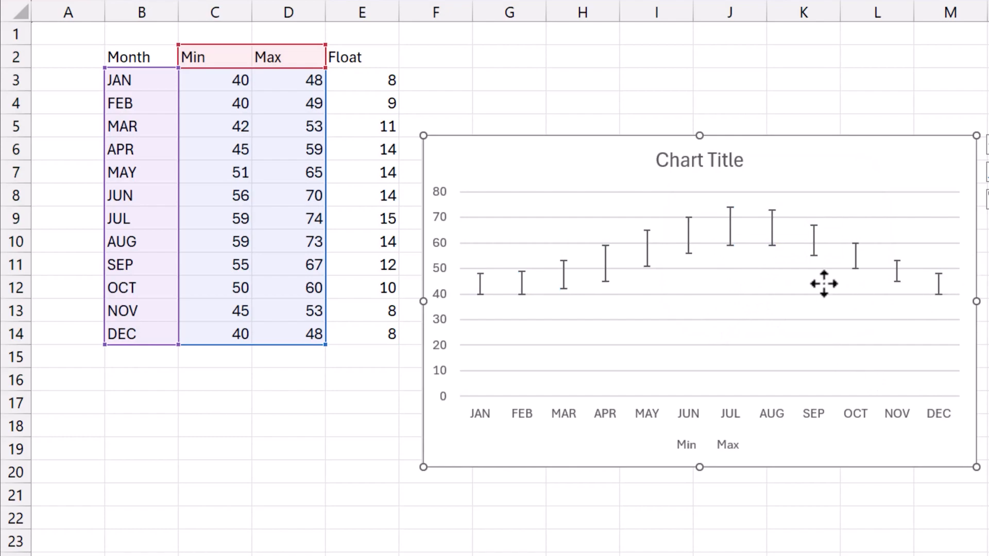
Format the Max series' error bars with a solid line 2 pt wide
click(733, 233)
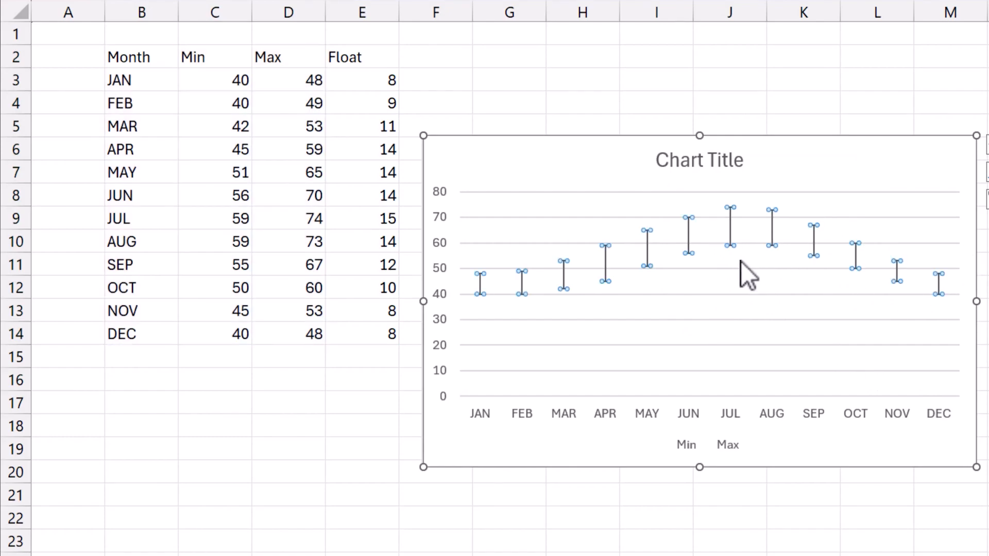
double_click(738, 234)
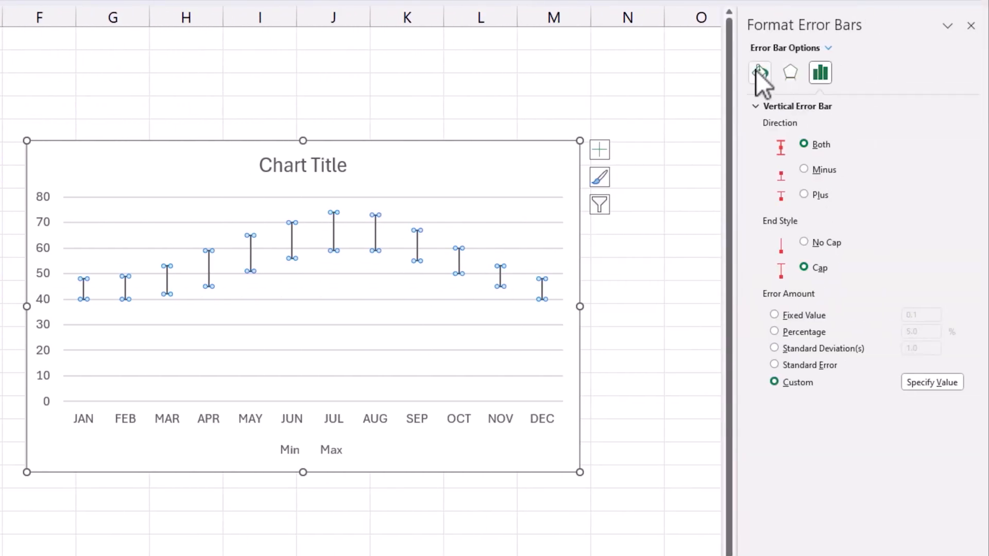
click(758, 71)
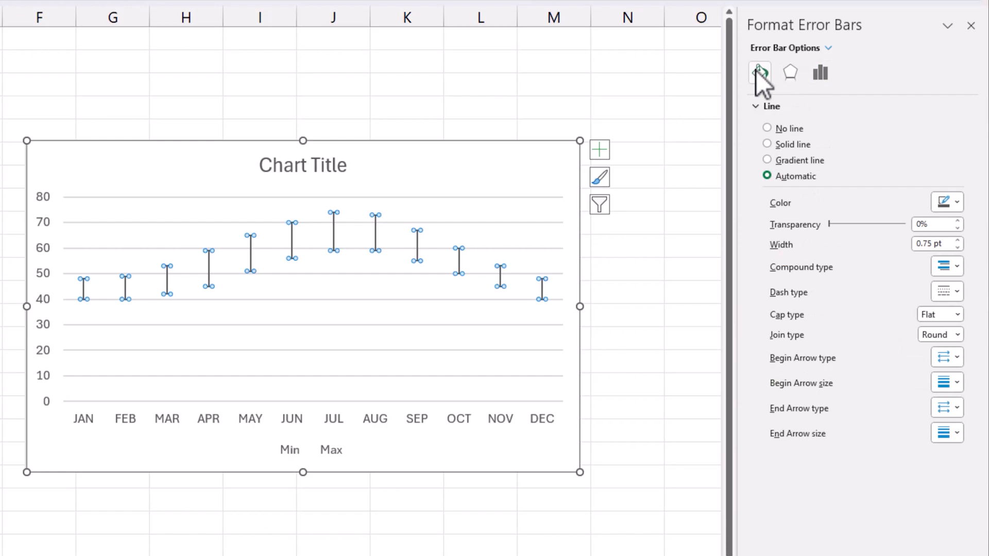
click(783, 146)
click(958, 241)
click(958, 241)
click(958, 241)
click(958, 241)
click(958, 241)
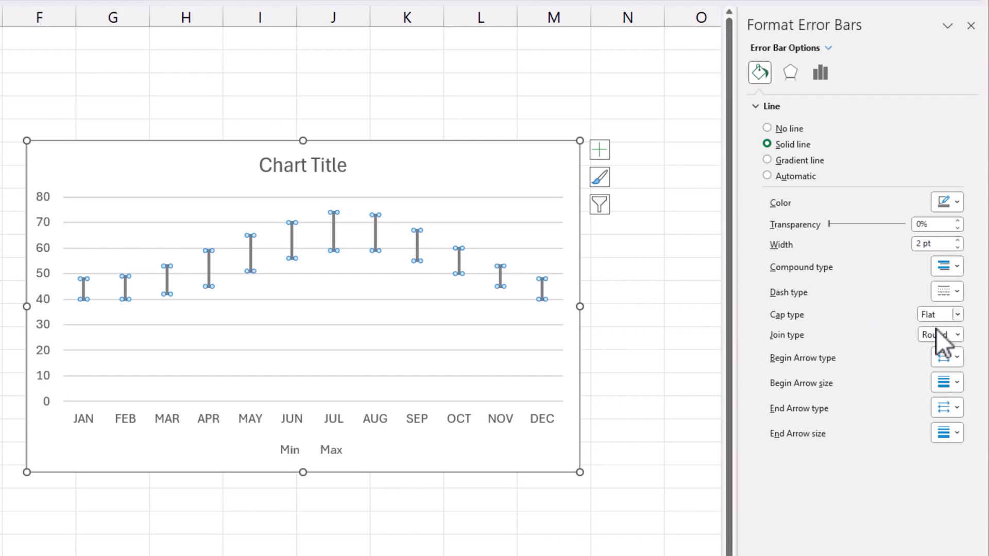
click(485, 290)
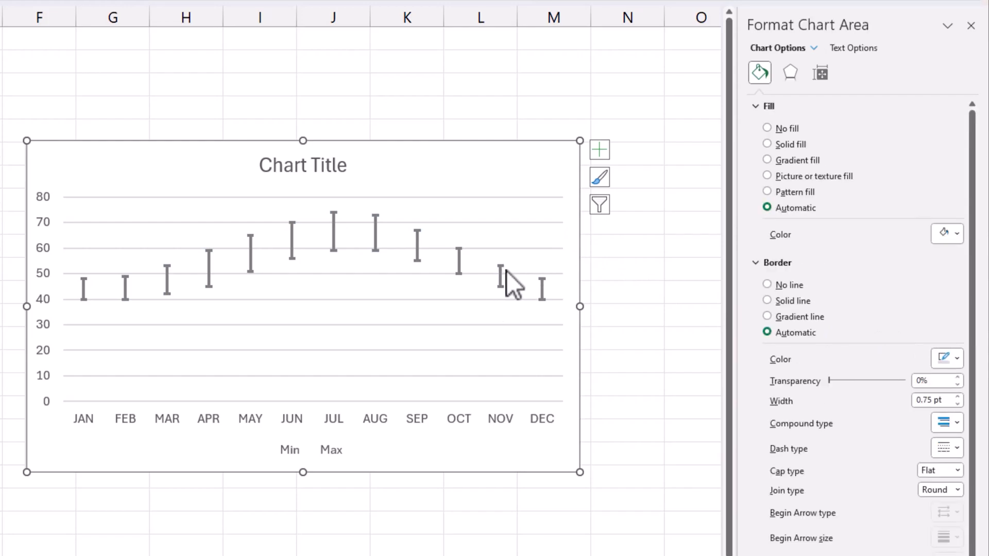
Set the cap type of the Max series' error bars to Square
scroll(512, 508, up, 2)
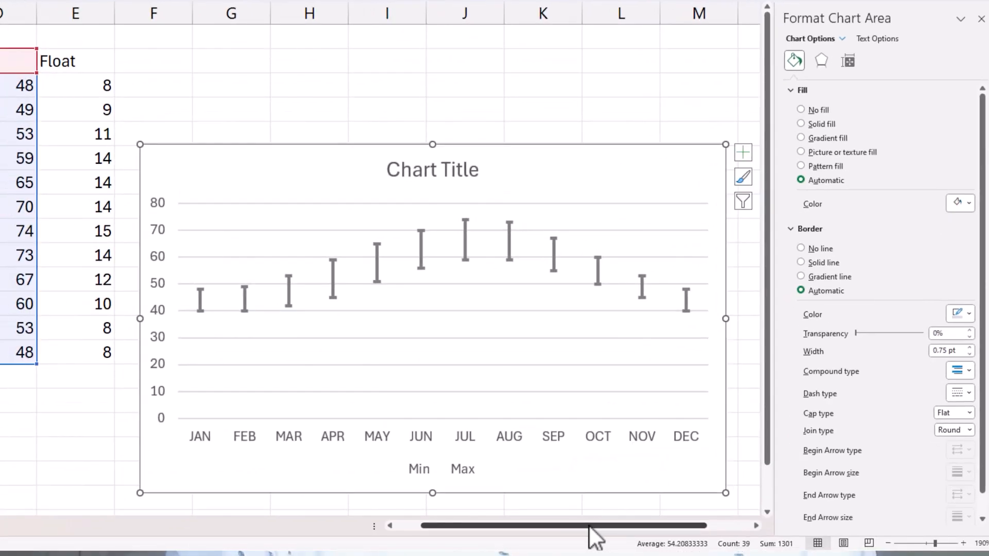
drag(590, 526, 657, 536)
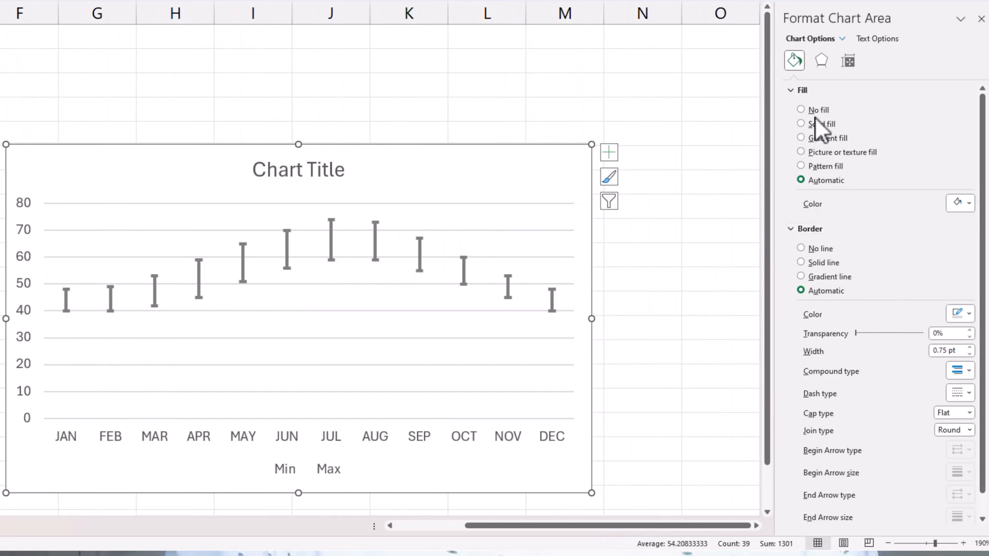
click(466, 270)
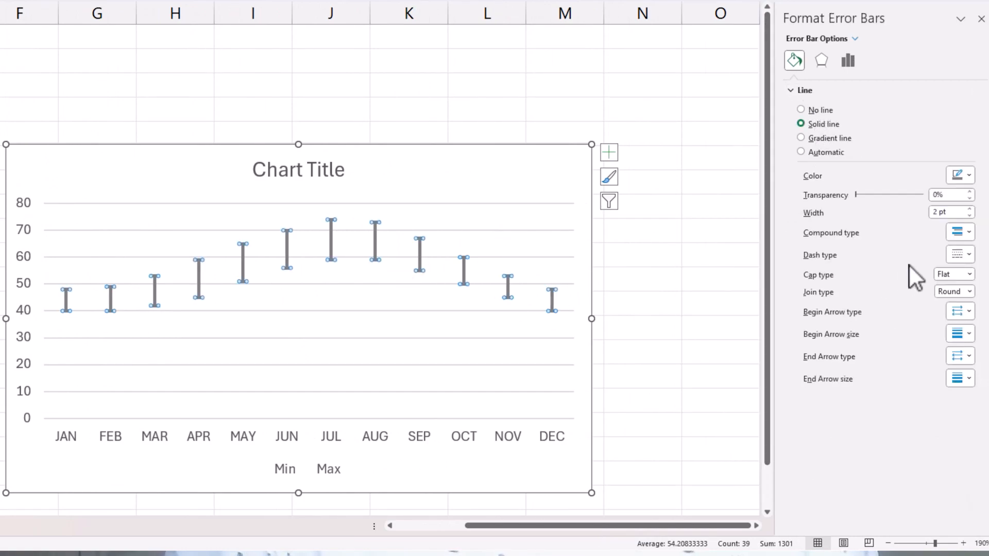
click(969, 275)
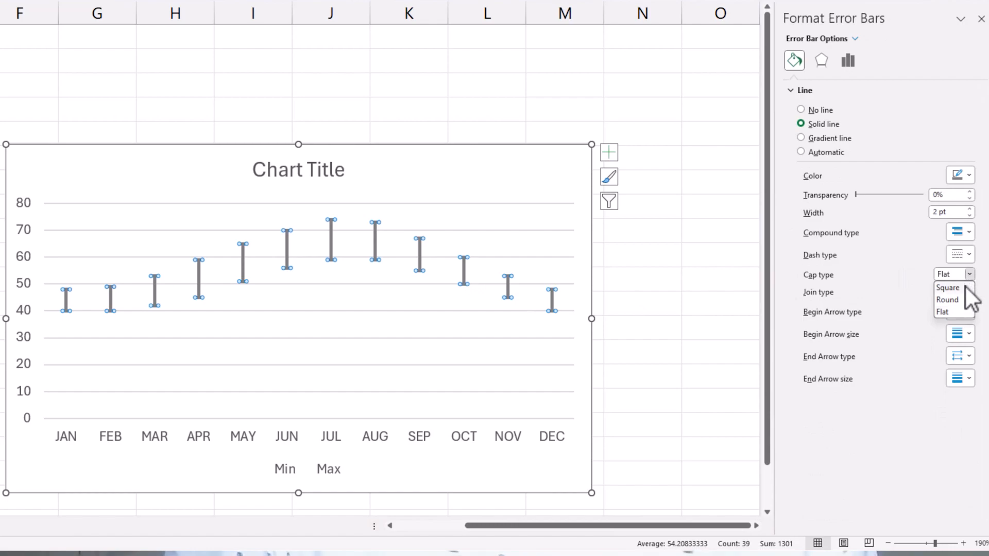
click(962, 285)
click(549, 370)
click(552, 314)
click(552, 311)
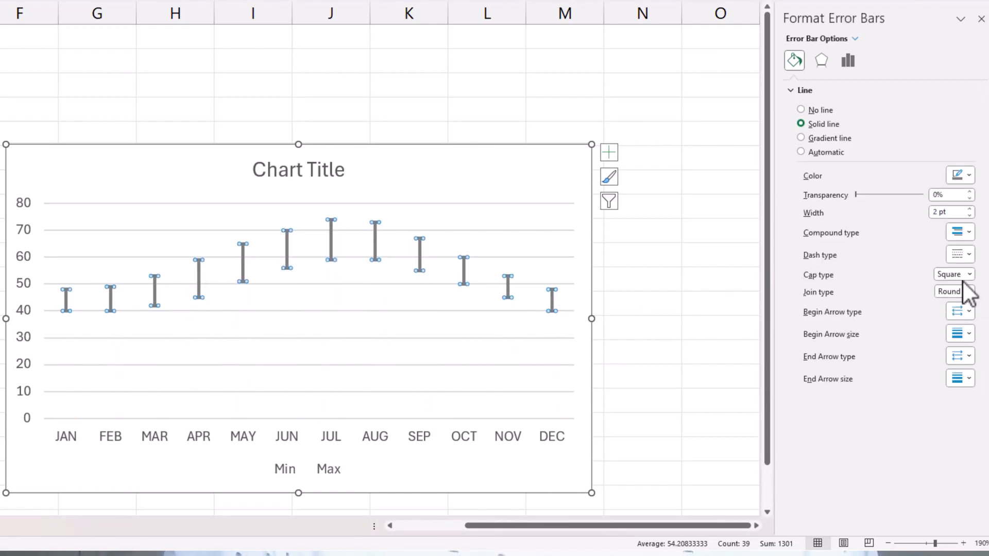
Change the error bars' cap type to Round and deselect them
click(969, 275)
click(958, 299)
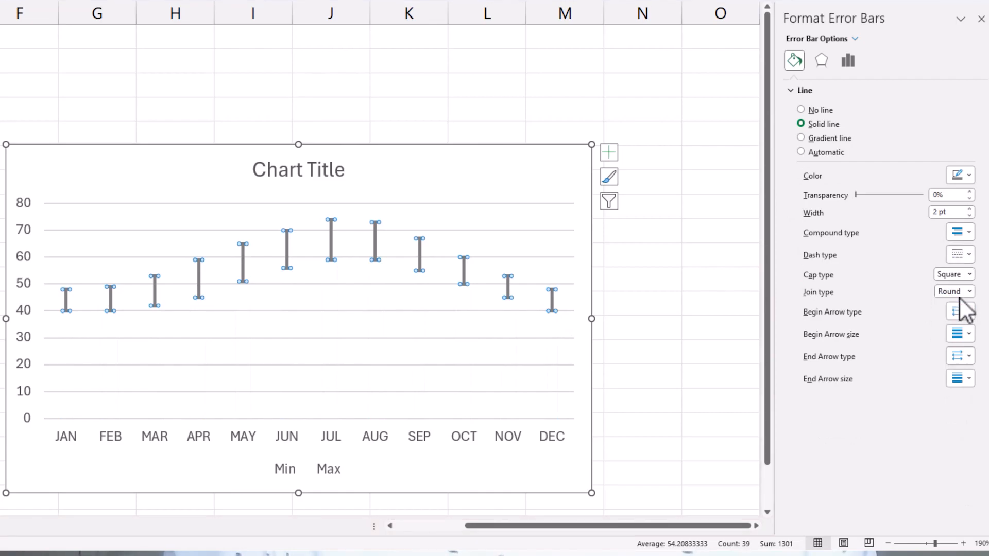
click(530, 209)
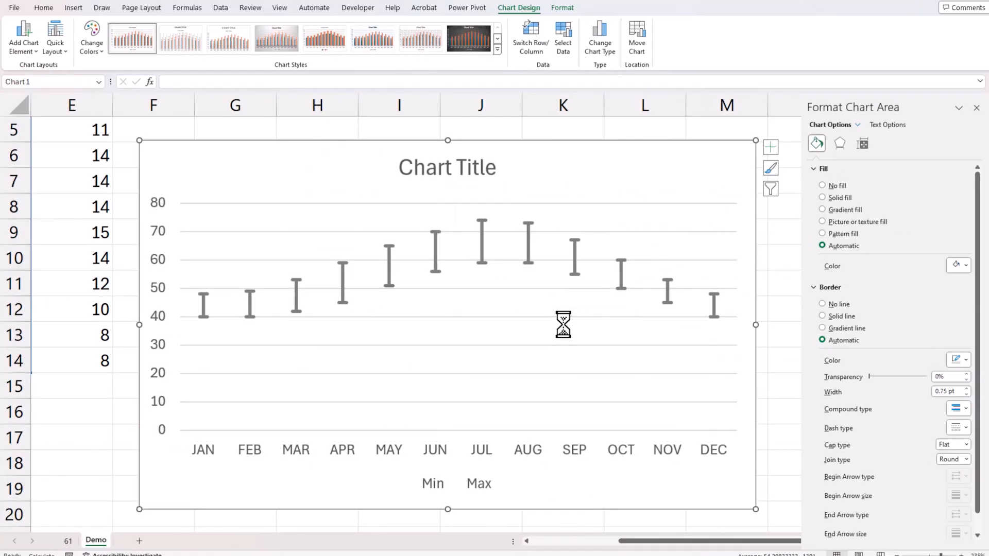
scroll(564, 324, up, 9)
scroll(556, 381, down, 2)
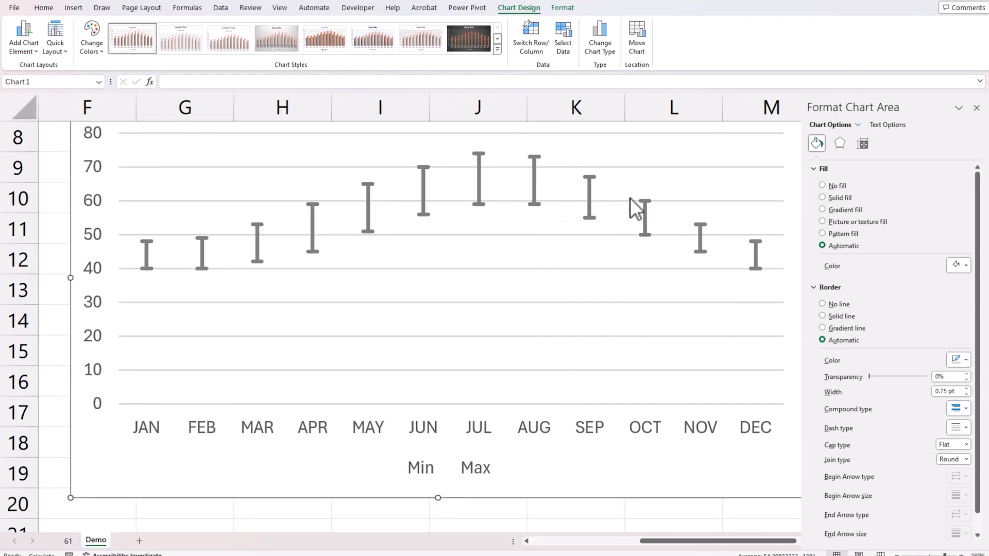
Reselect the error bars and switch their cap type back to Square
click(647, 204)
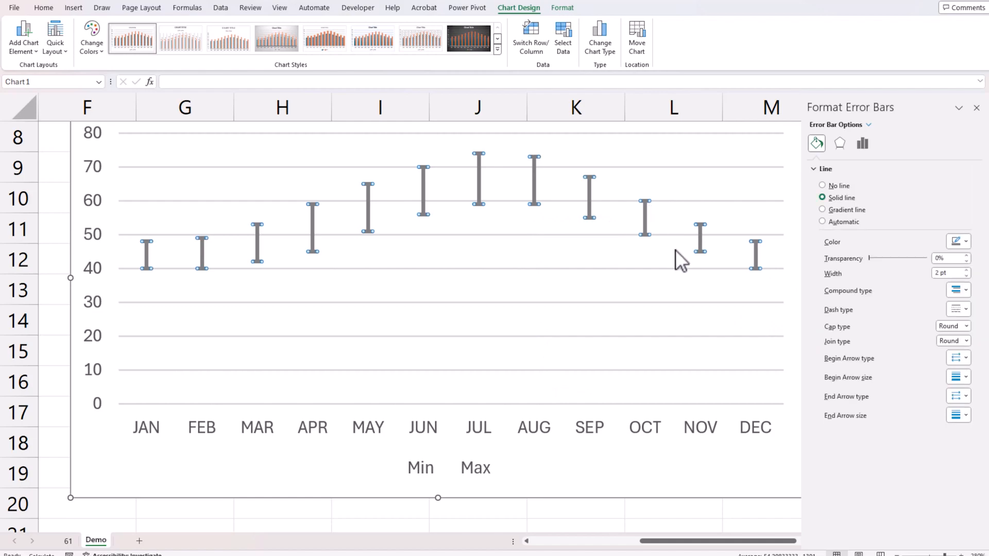
click(967, 327)
click(948, 337)
click(649, 248)
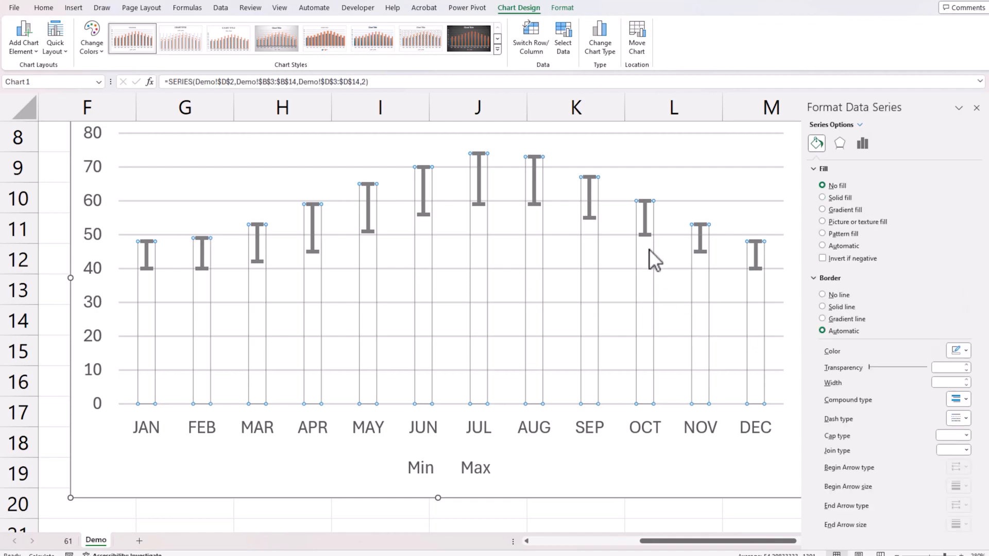
Return the error bars' cap type to Flat and deselect them
click(698, 250)
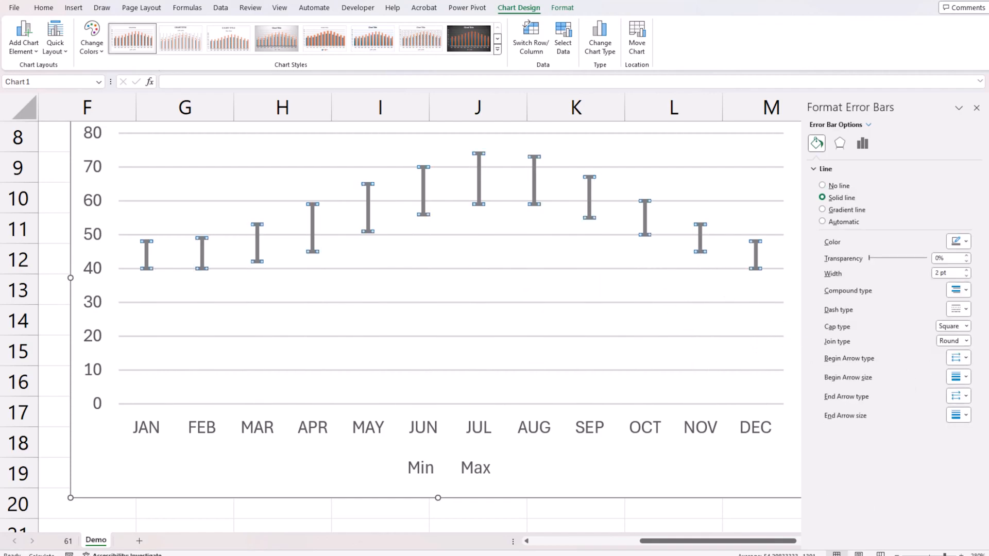
click(967, 326)
click(948, 358)
click(771, 256)
Recolor the Max series' error bars with a medium pink tint of the purple theme color and deselect the chart
mouse_move(762, 273)
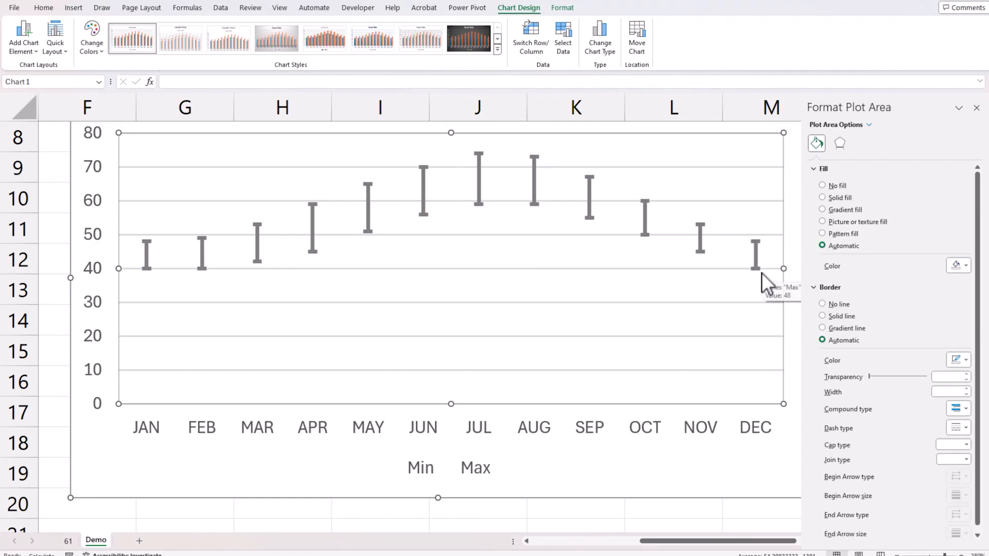
click(755, 258)
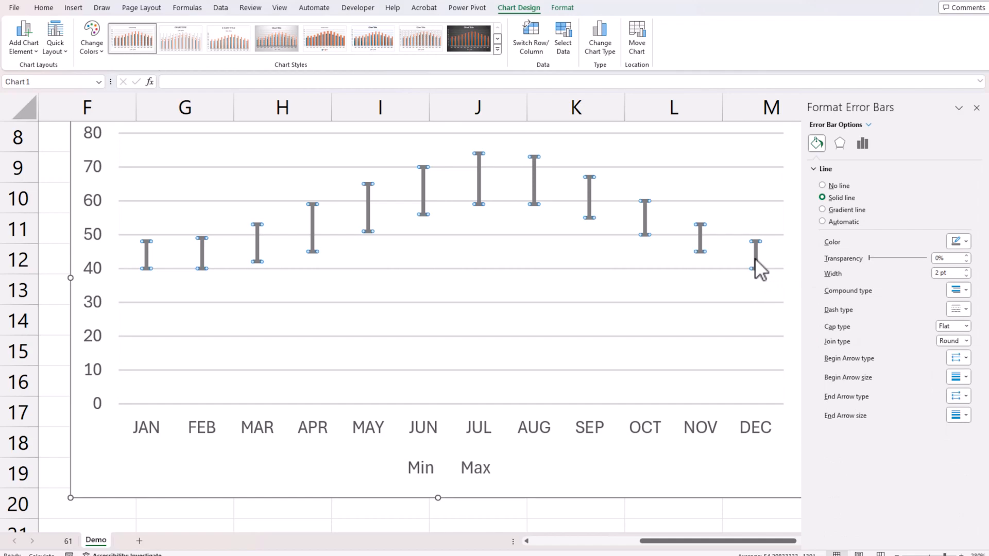
click(961, 242)
click(973, 292)
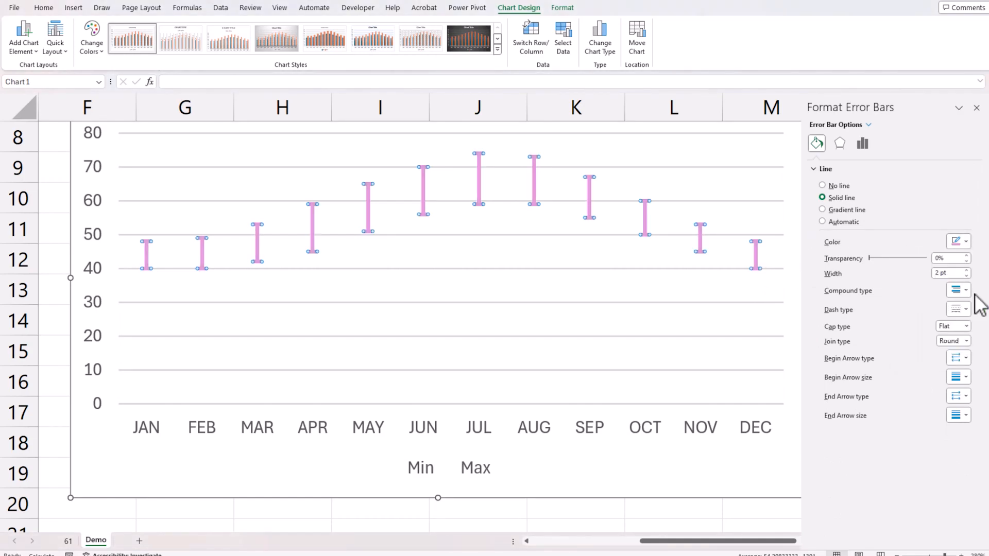
click(962, 242)
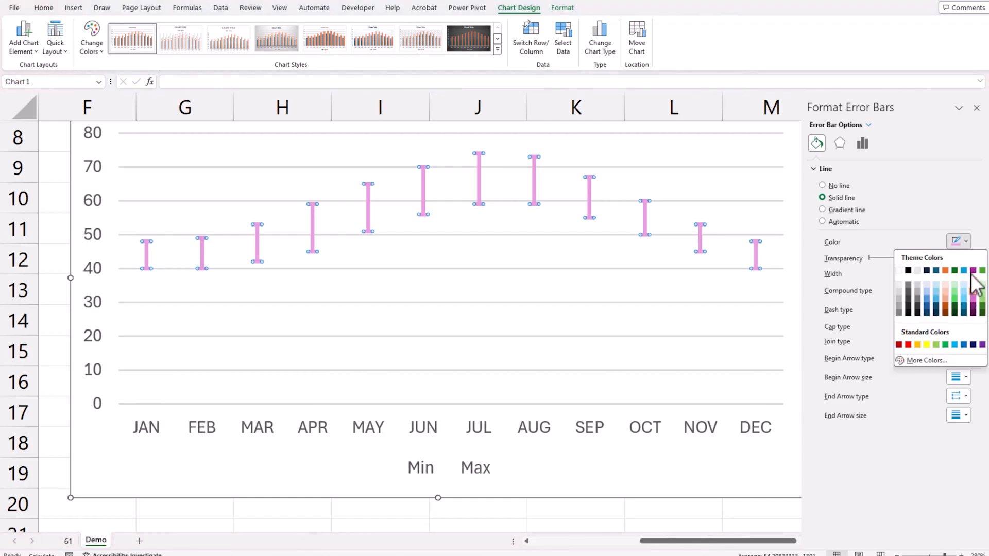
click(975, 281)
click(961, 242)
click(973, 298)
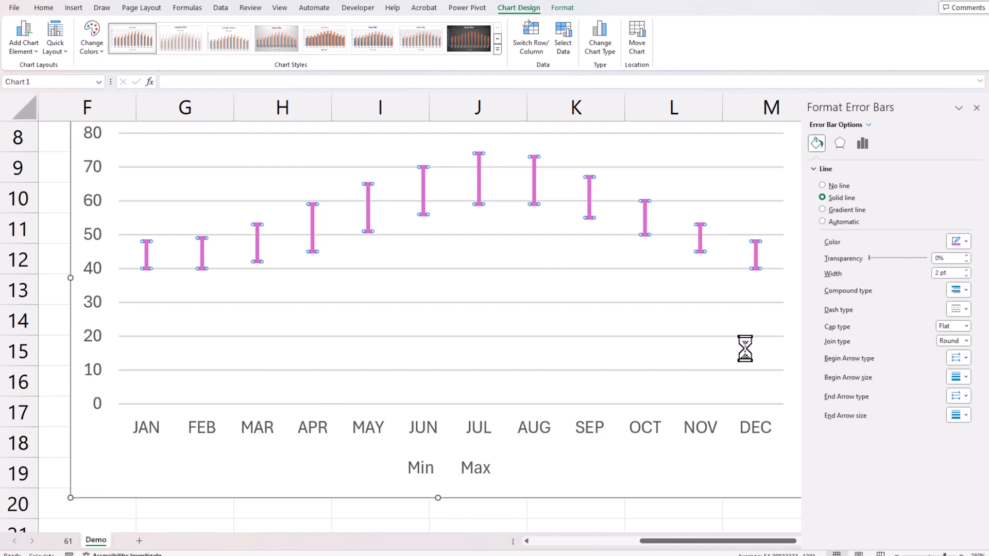
scroll(747, 347, down, 4)
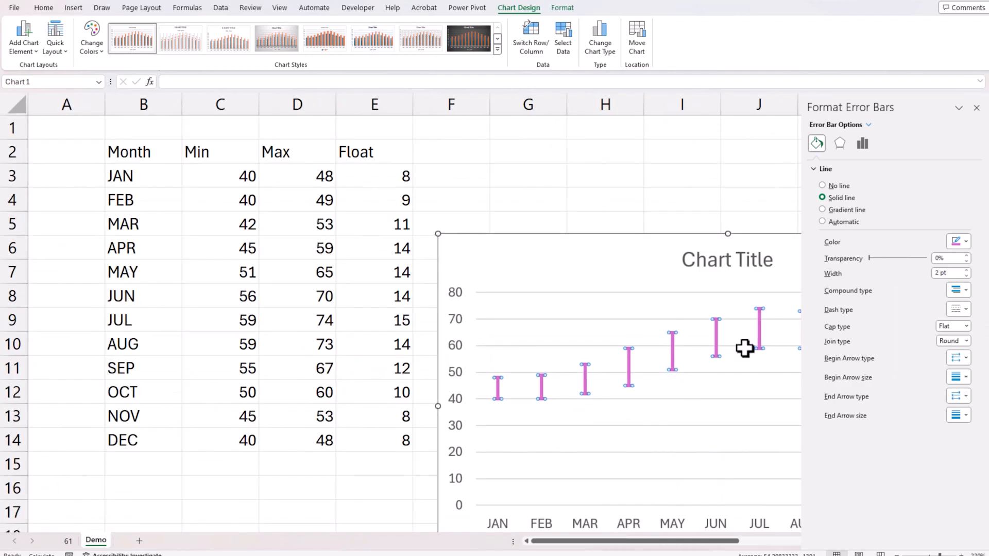
scroll(746, 347, down, 3)
click(631, 183)
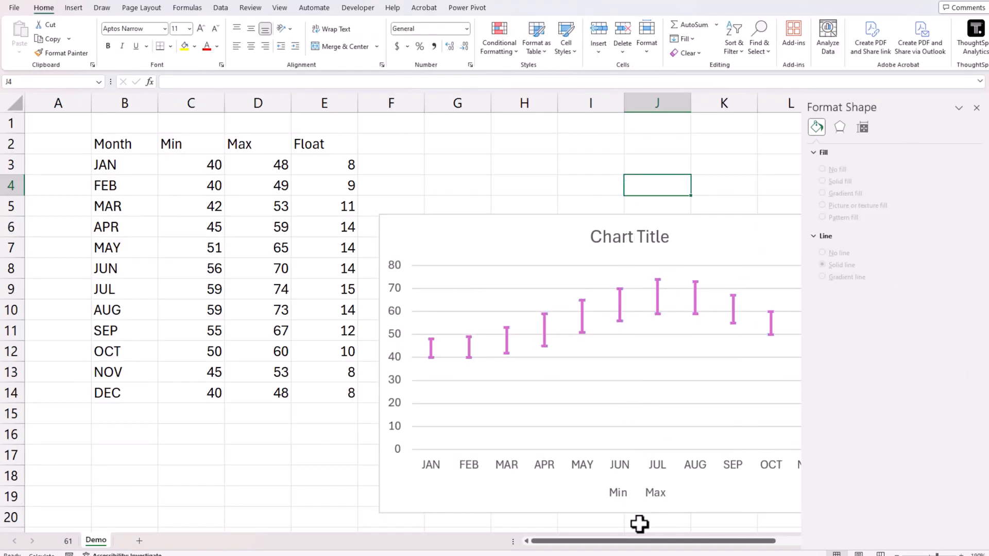
Add data labels to the Min series
drag(640, 543, 669, 544)
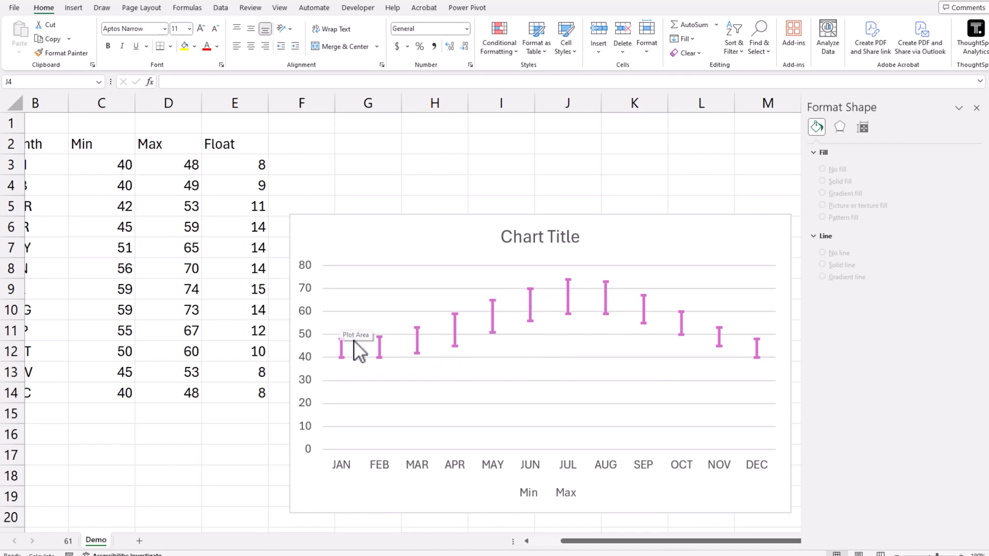
click(382, 366)
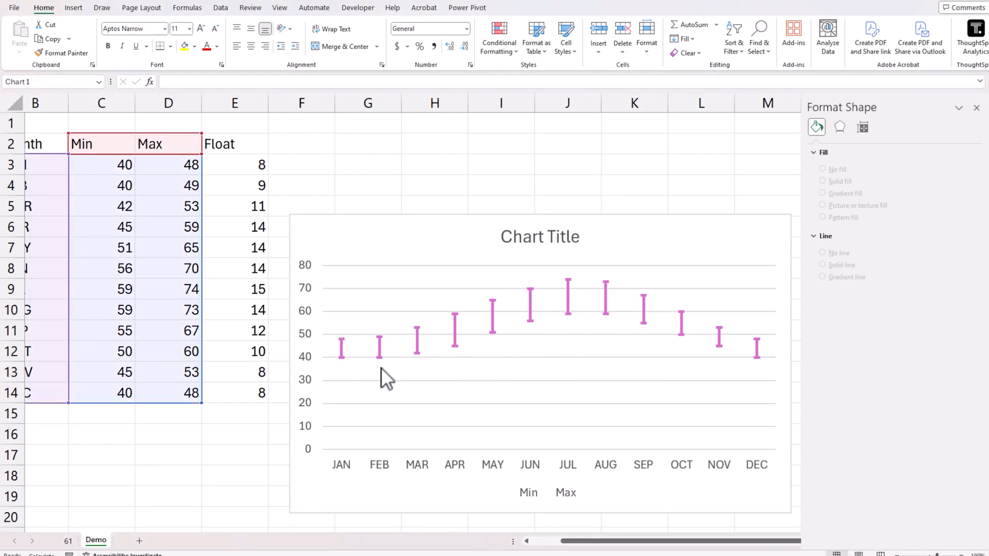
click(381, 366)
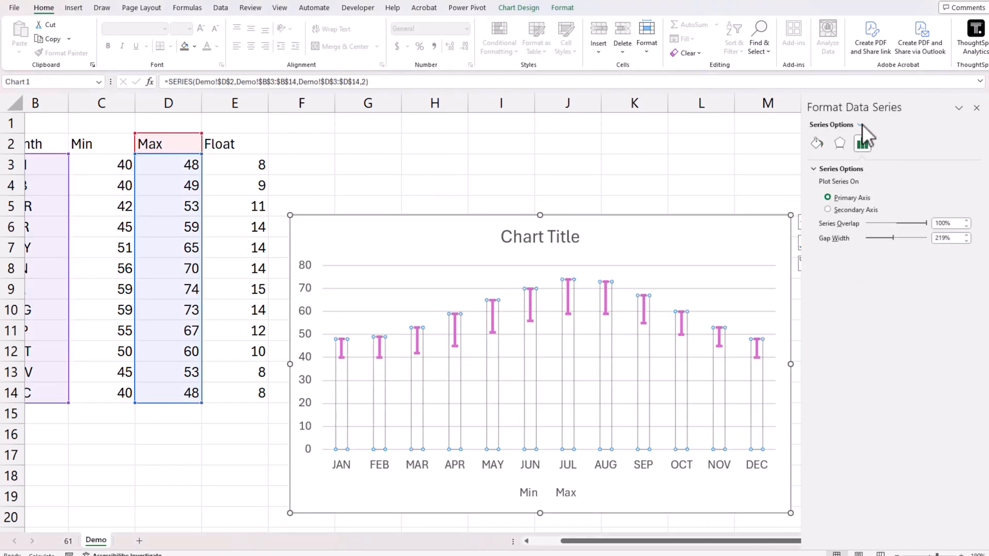
click(861, 125)
click(891, 225)
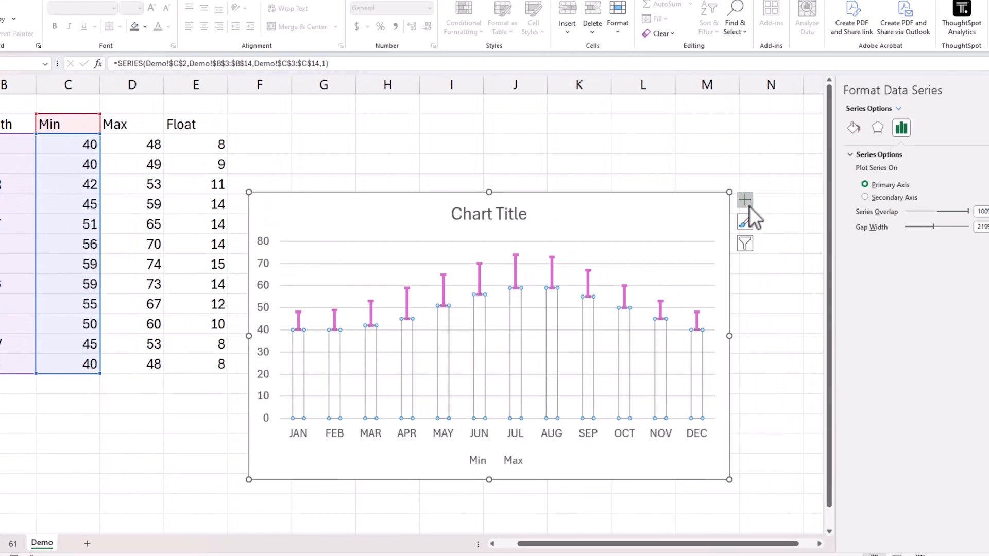
click(745, 201)
click(773, 248)
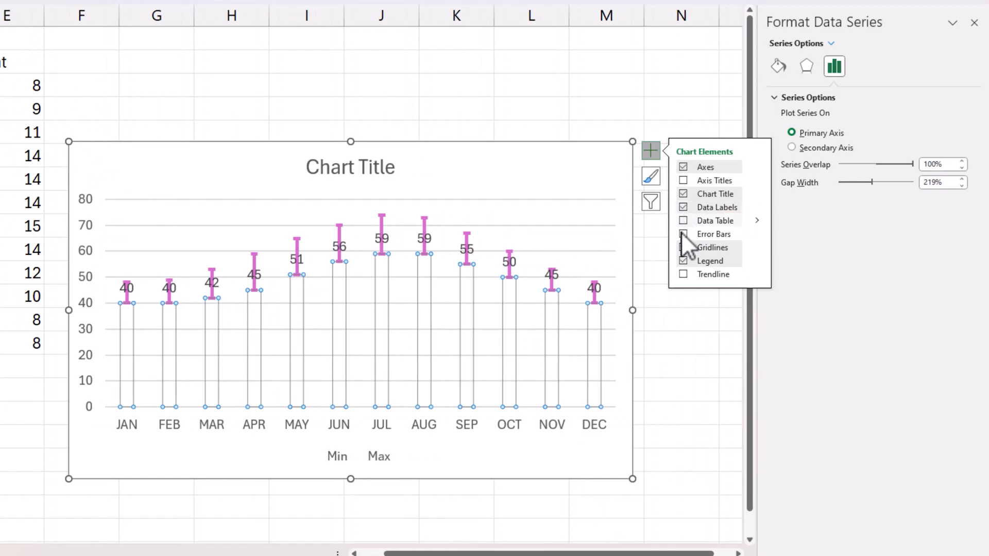
Set the label position of the Min series' data labels to Inside End
click(472, 250)
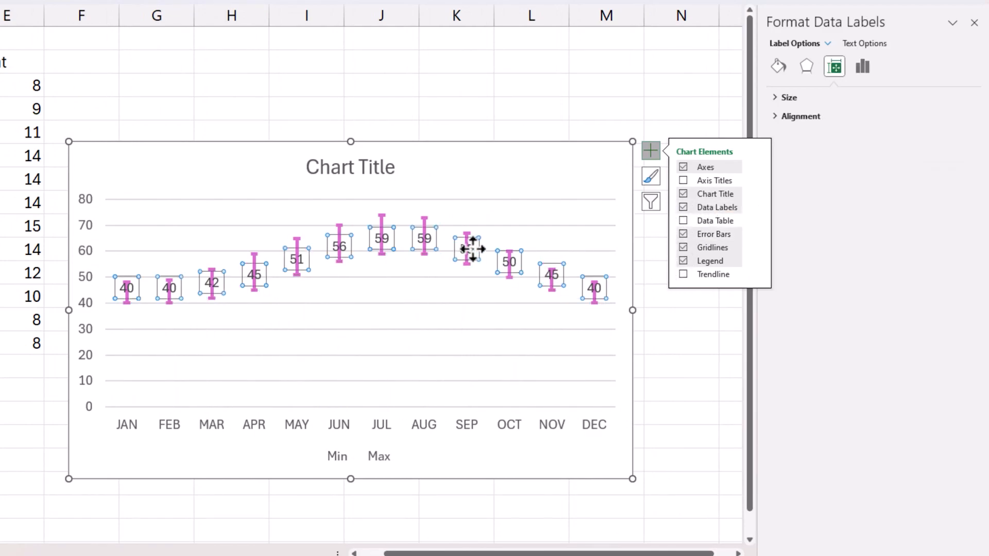
click(863, 66)
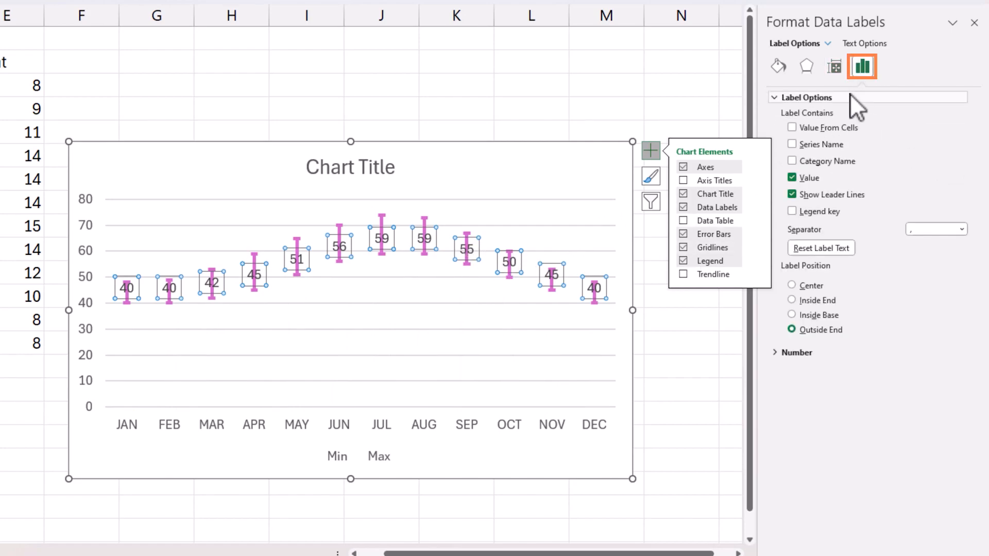
click(823, 302)
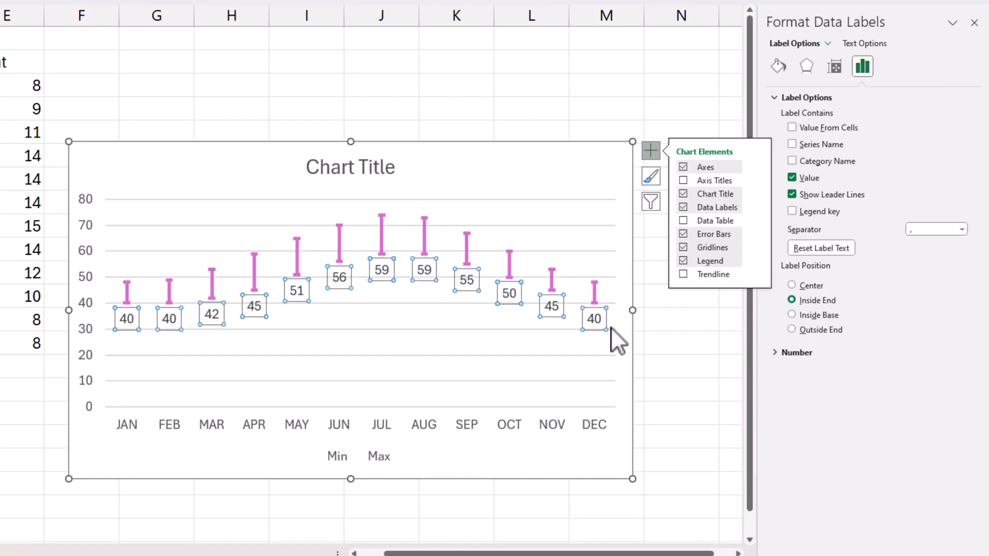
Add data labels to the Max series, check their label options and deselect the chart
click(833, 44)
click(867, 202)
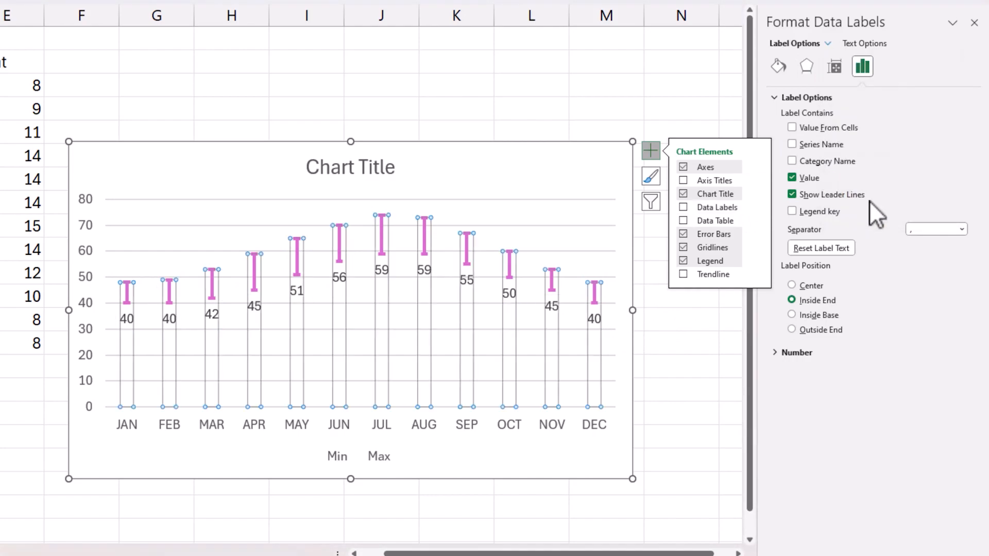
click(683, 208)
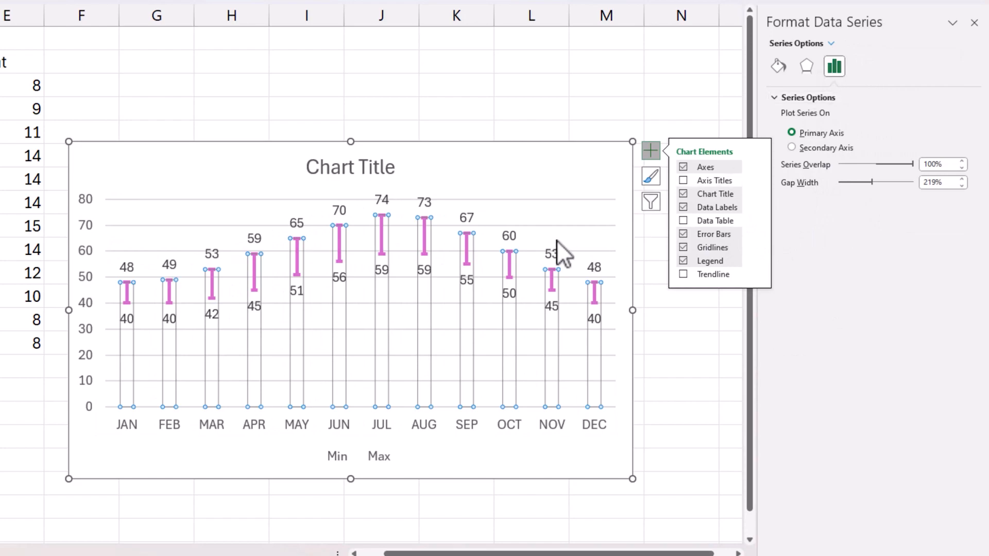
click(511, 236)
click(866, 65)
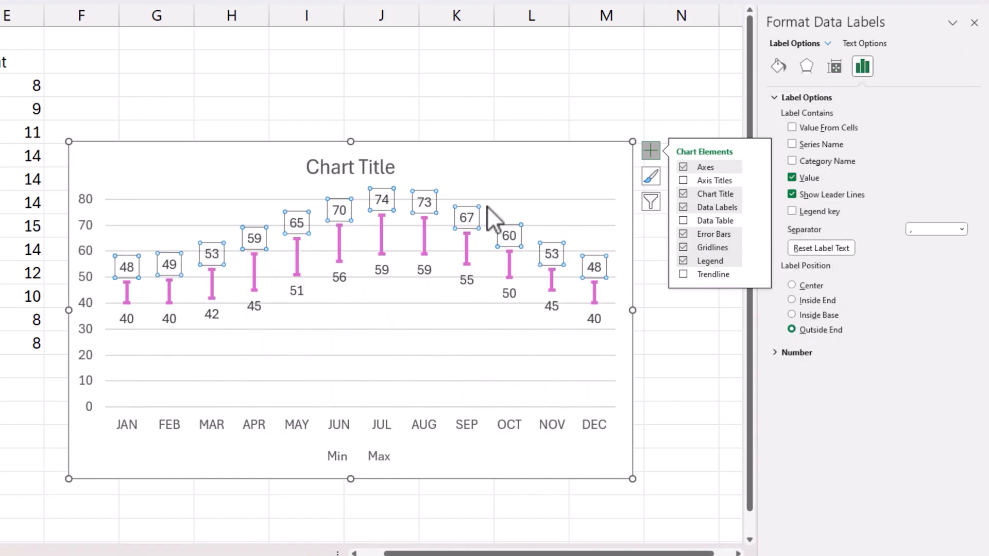
click(669, 325)
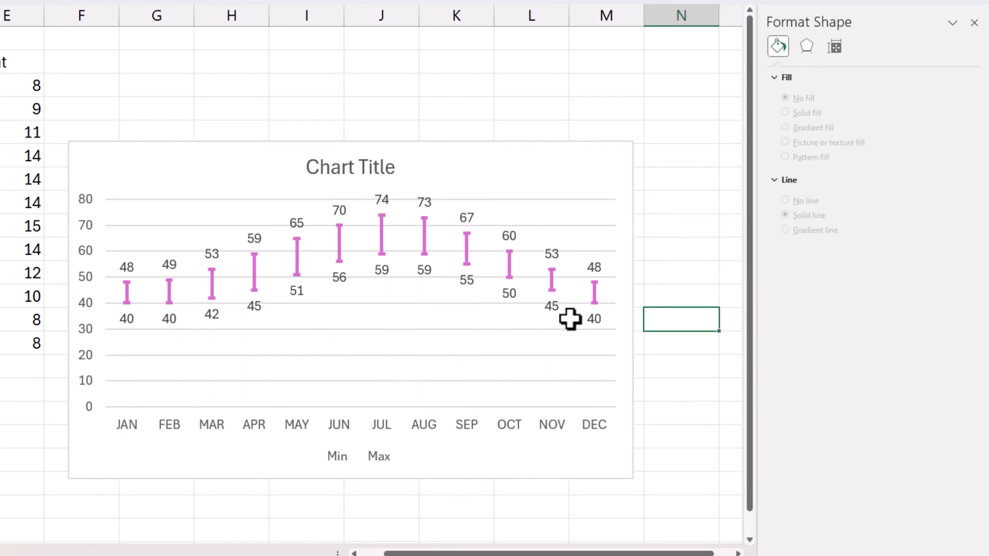
Format the chart's major gridlines as solid lines in a very light grey
click(424, 238)
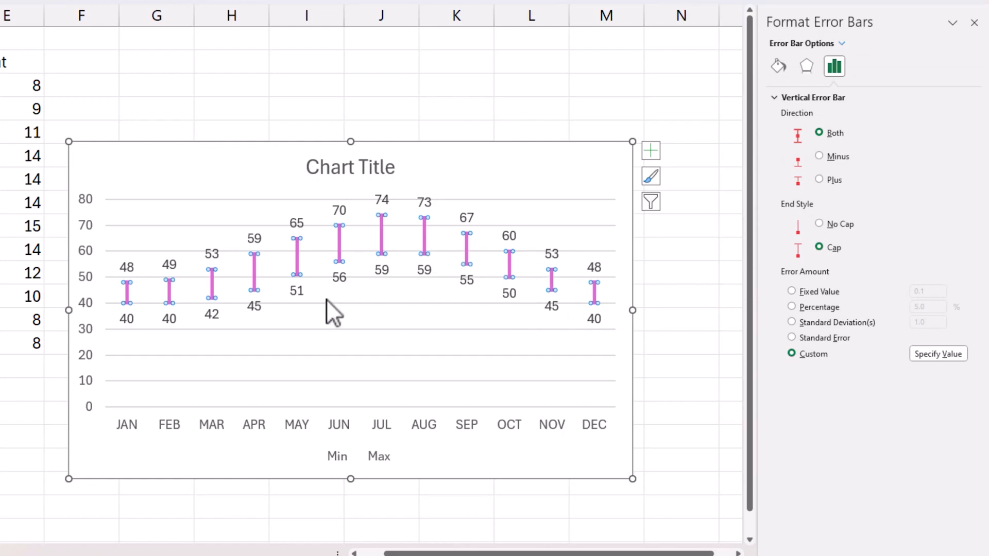
right_click(238, 224)
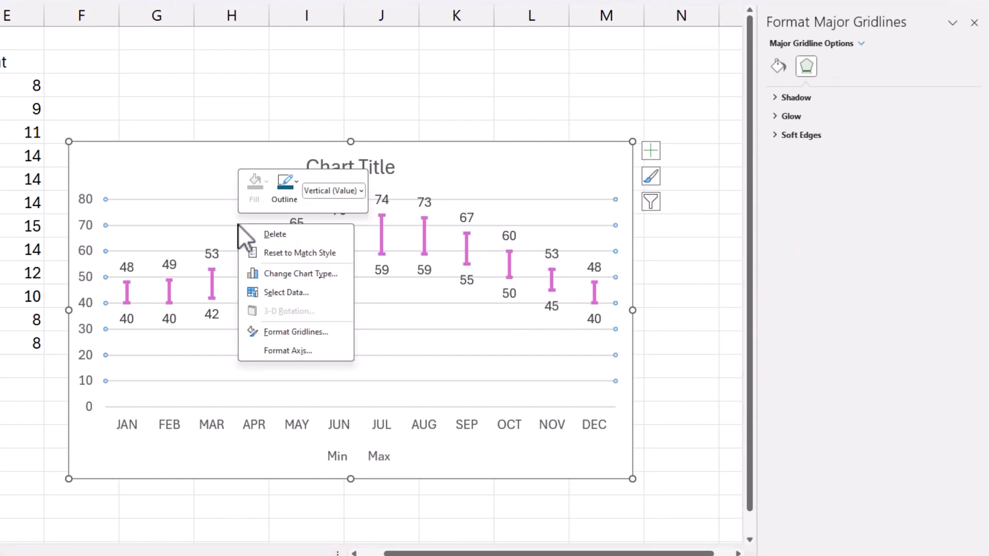
click(302, 332)
click(806, 133)
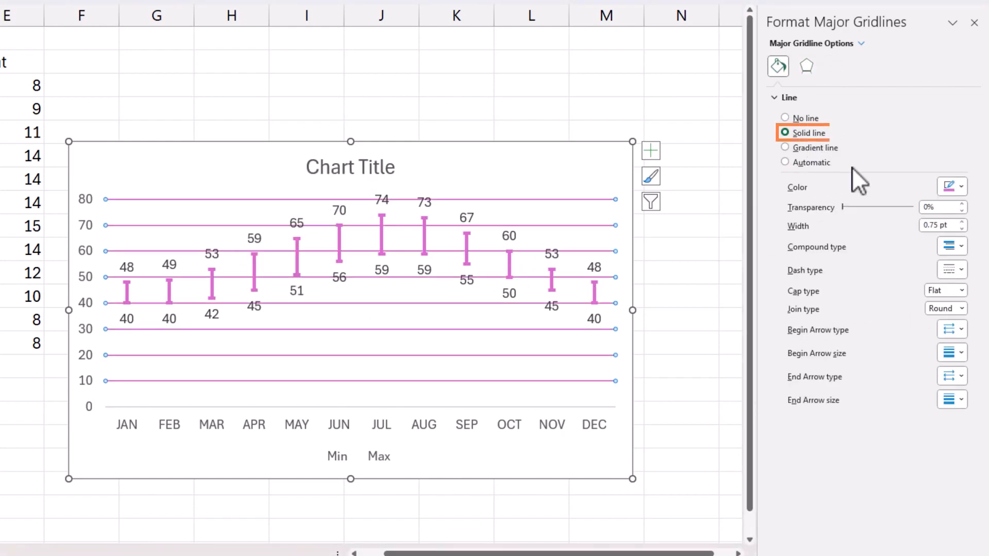
click(952, 186)
click(879, 240)
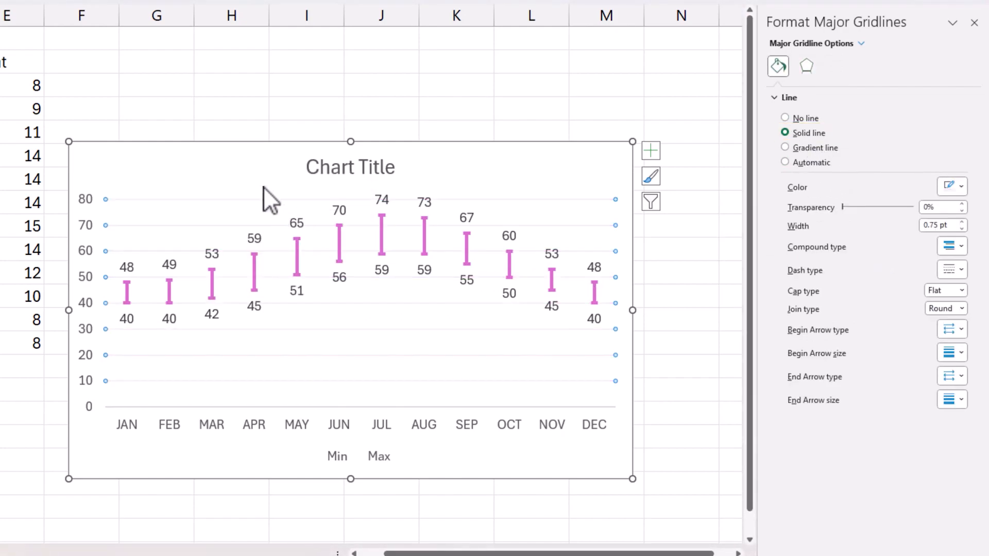
Delete the chart's legend and move the chart up so it starts just below the first row
click(369, 456)
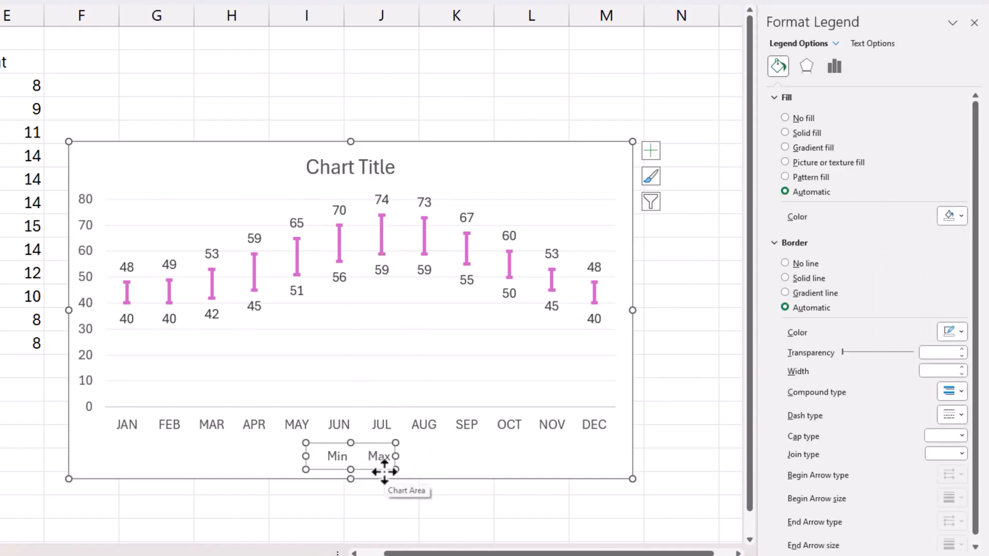
key(Delete)
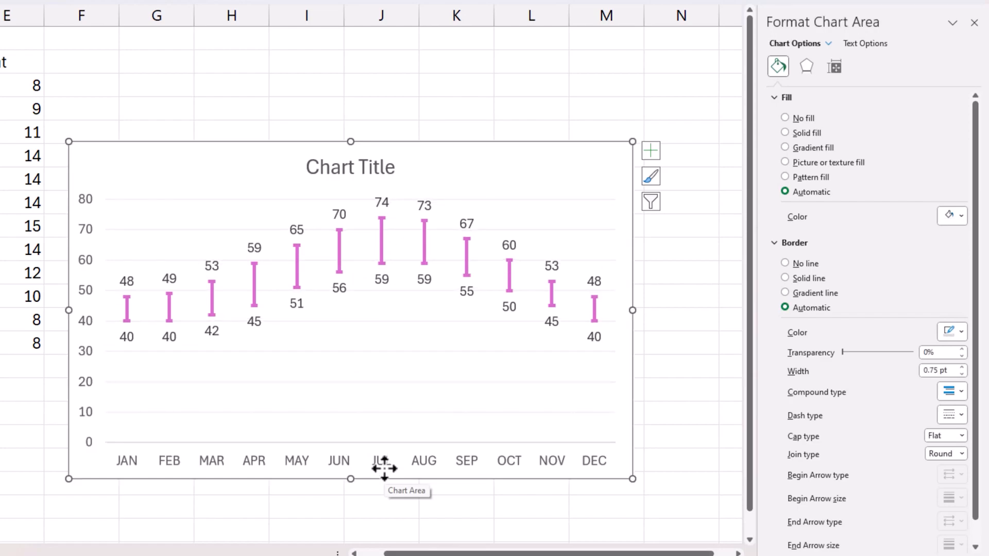
drag(270, 144, 256, 73)
Replace the chart title text with "Min and Max temperatures in 2023 by month"
click(309, 92)
click(327, 95)
triple_click(378, 102)
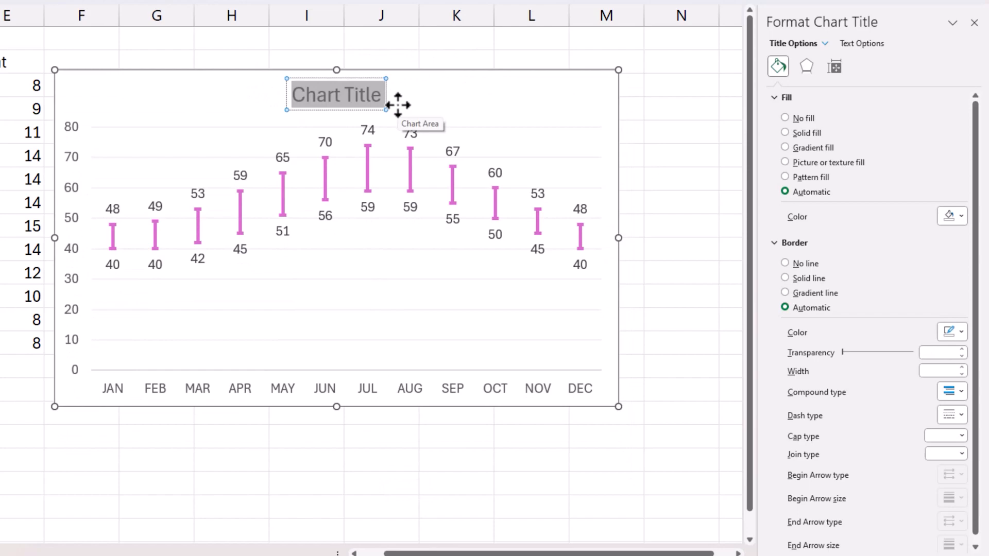
text(Min a)
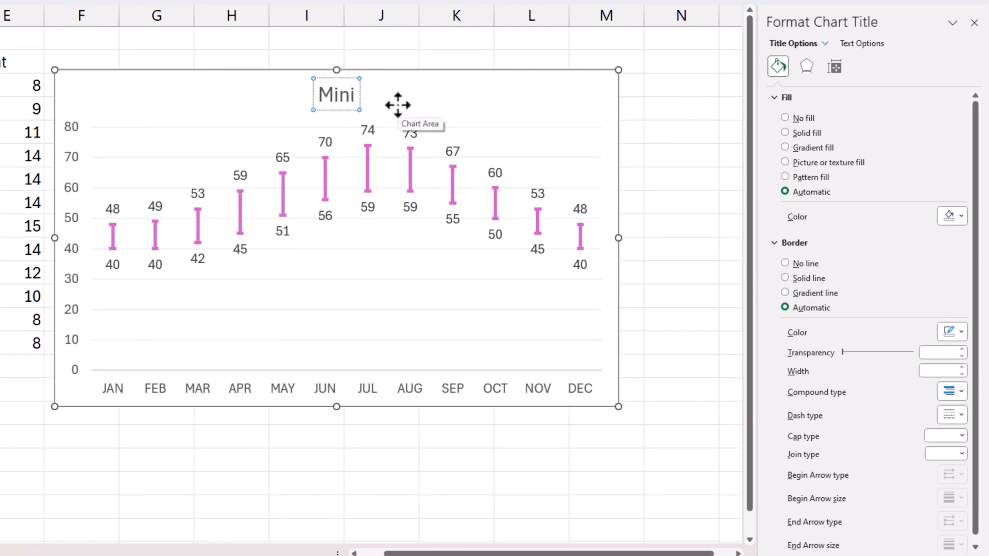
text(nd Max temp)
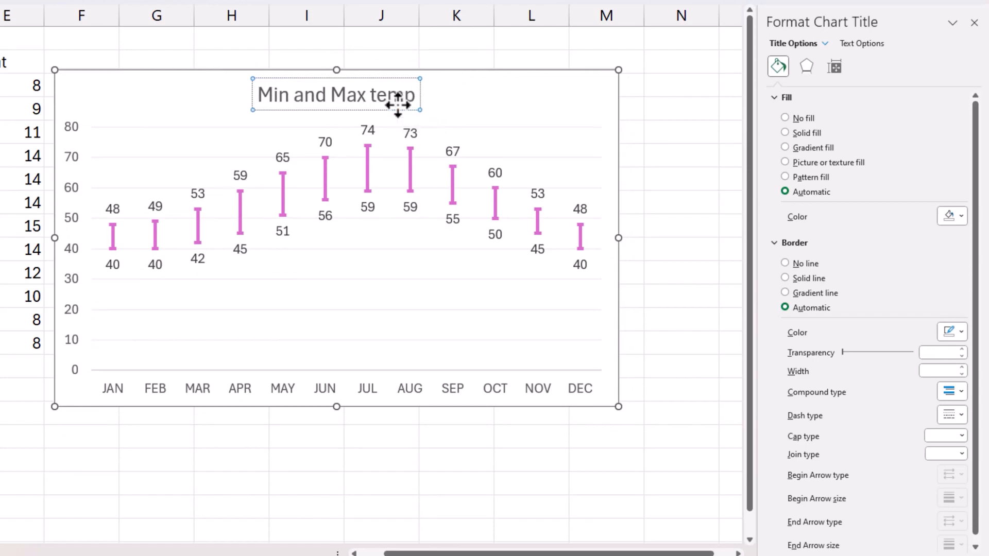
text(erature)
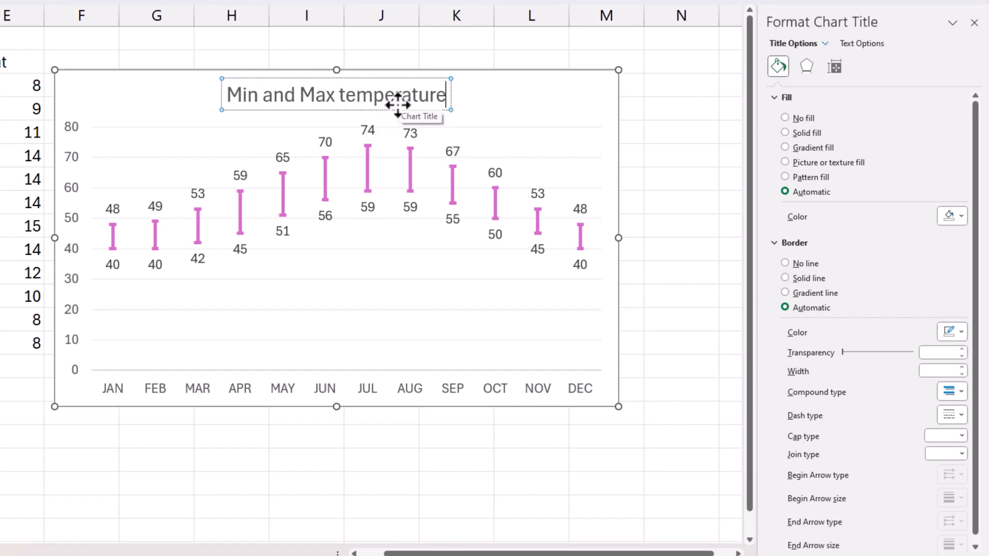
text(s in 2023 by month)
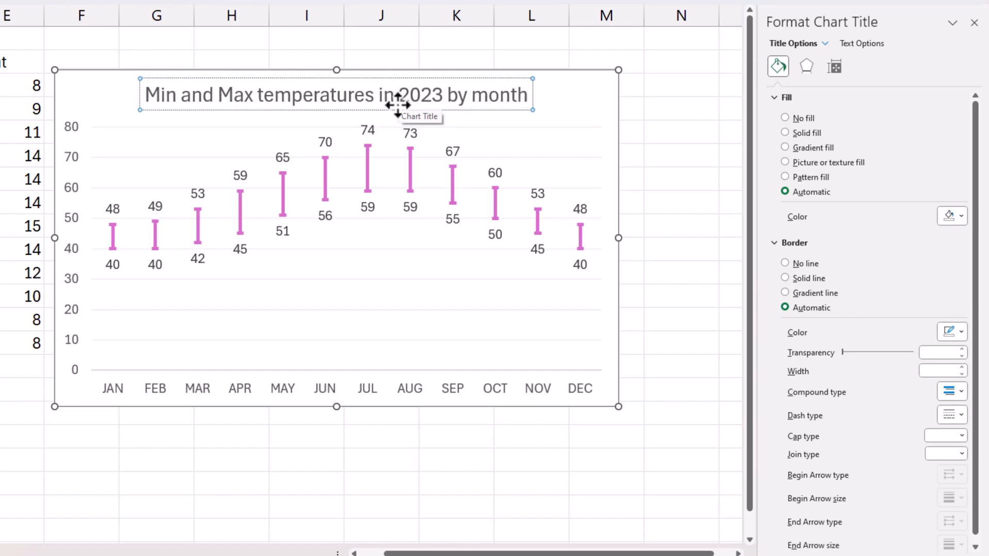
key(Escape)
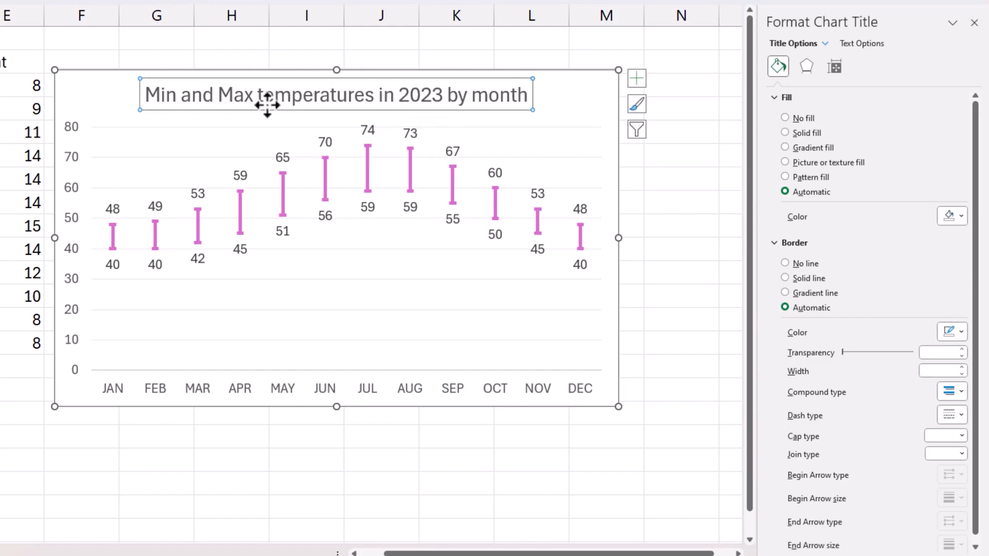
Give the chart title a dark grey fill with white text and shift the chart slightly upward
click(256, 57)
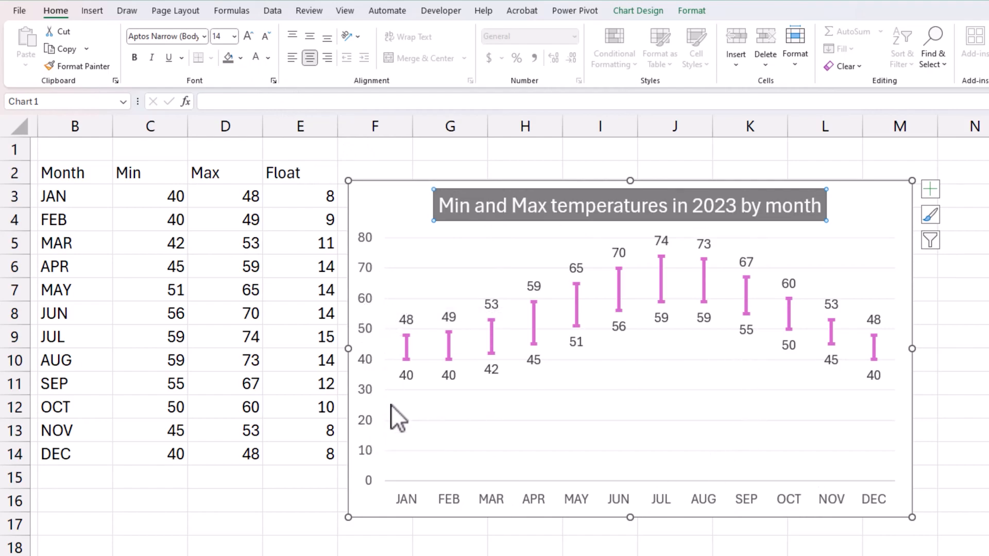
click(930, 190)
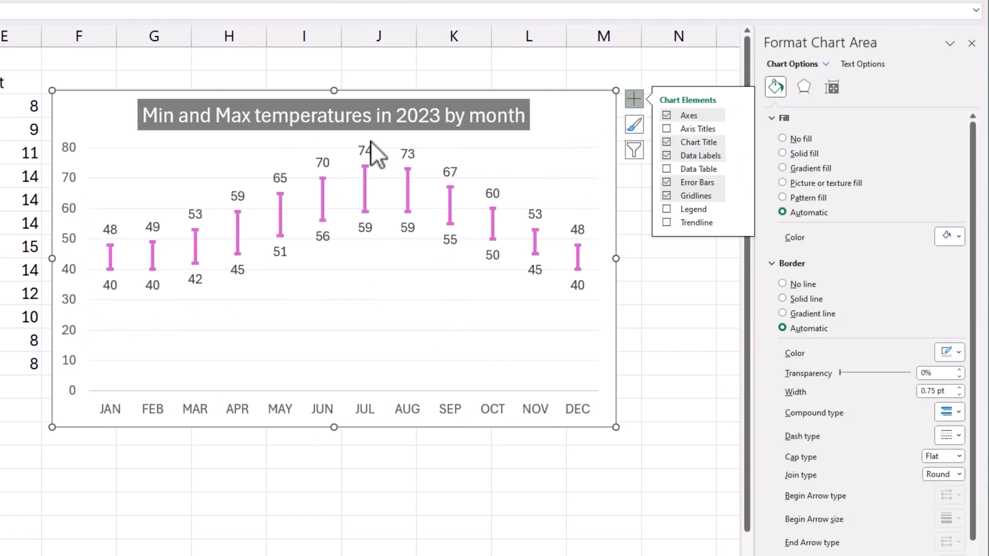
mouse_move(105, 94)
mouse_down()
mouse_move(95, 82)
mouse_move(106, 75)
mouse_up()
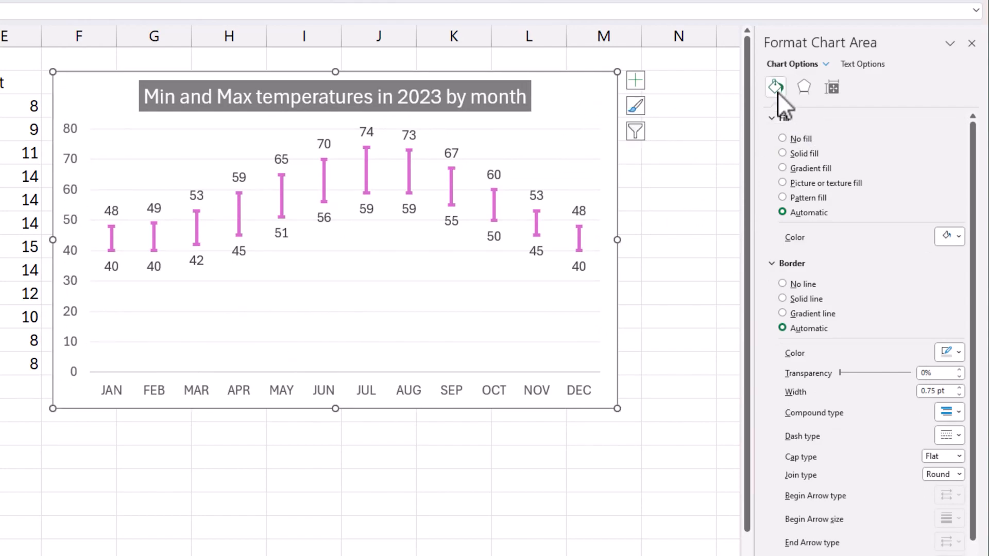
Format the chart area's border as a dark grey solid line with rounded corners and deselect the chart
click(779, 119)
click(802, 174)
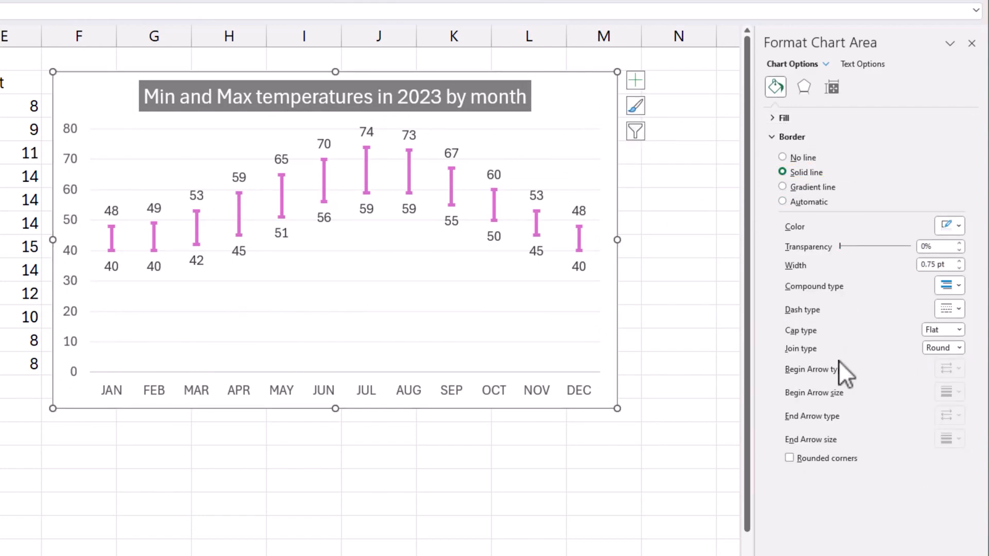
click(950, 225)
click(892, 308)
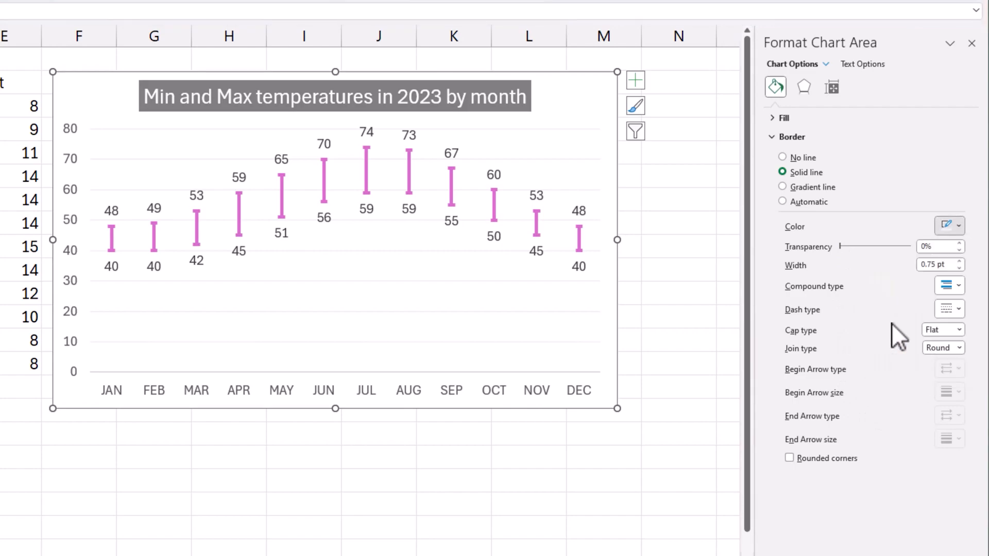
click(789, 458)
click(625, 462)
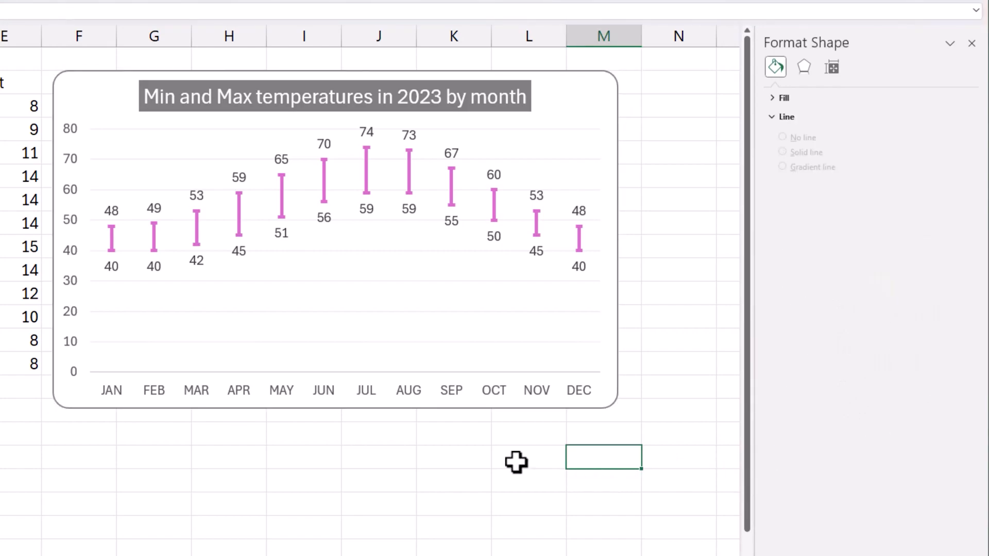
Copy the finished chart, paste a duplicate and place it directly beneath the original
drag(420, 407, 431, 405)
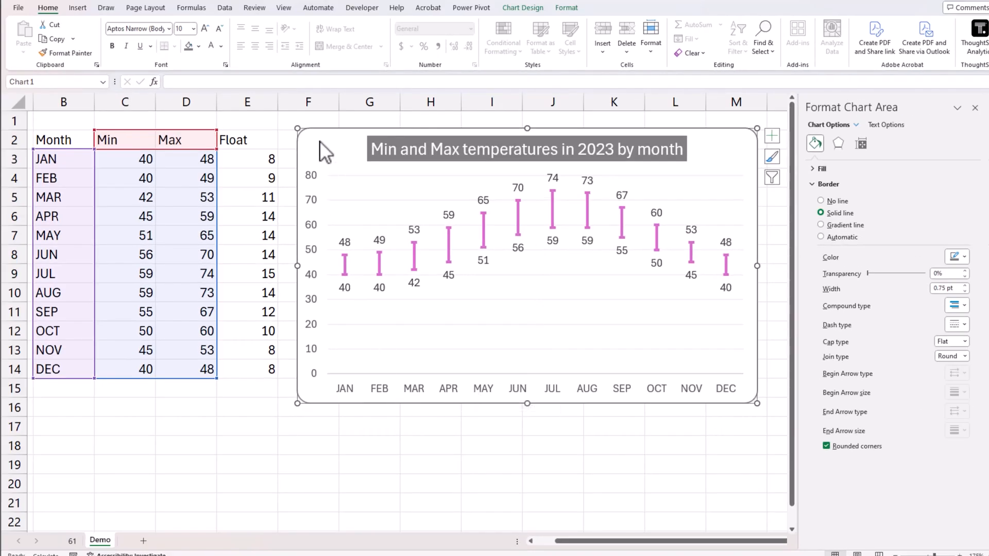
key(ctrl+c)
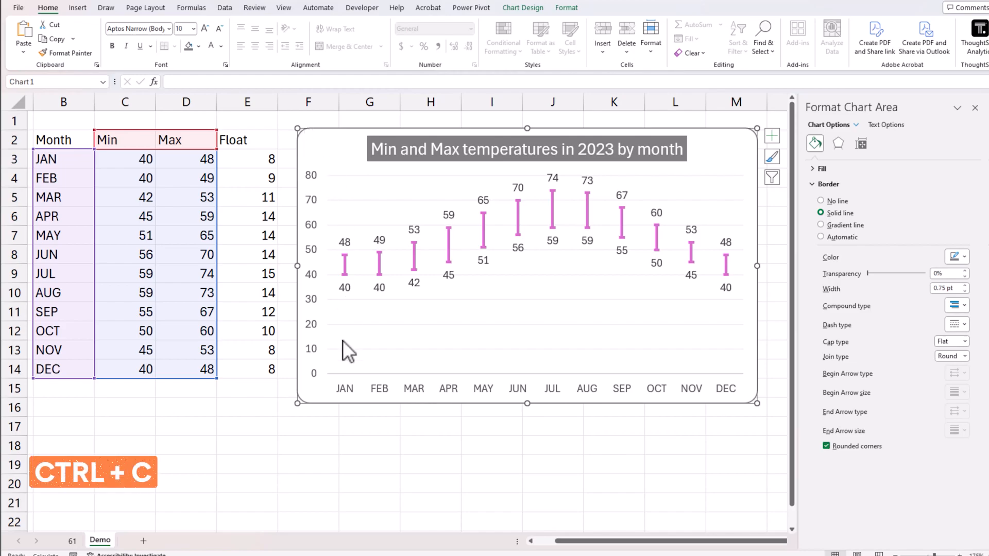
click(336, 424)
key(ctrl+v)
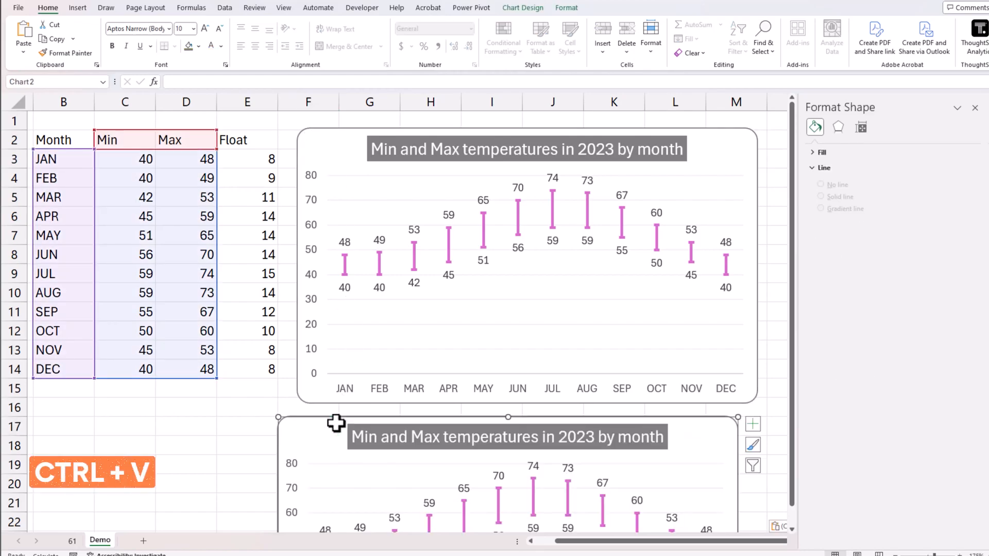
drag(327, 419, 356, 429)
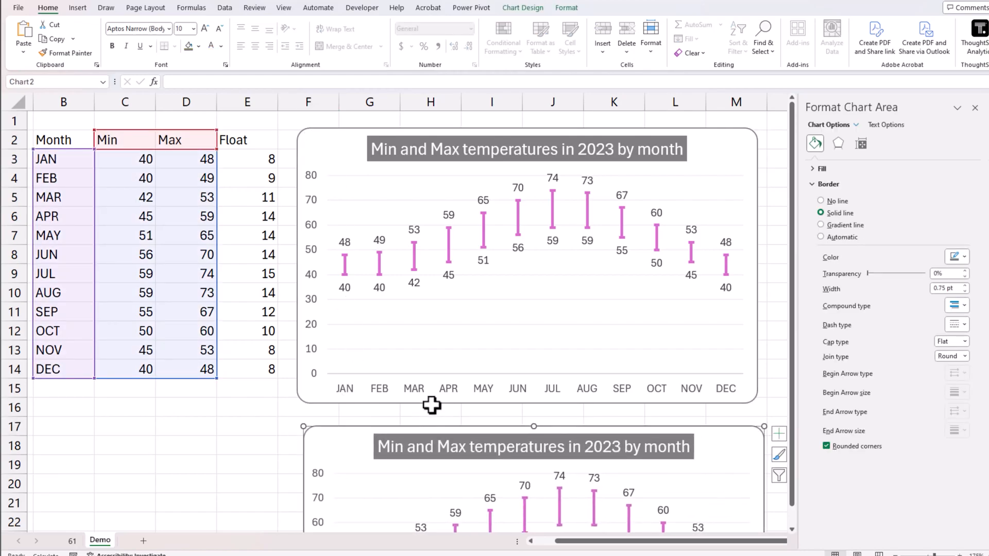
Set the end style of the upper chart's error bars to No Cap
click(483, 227)
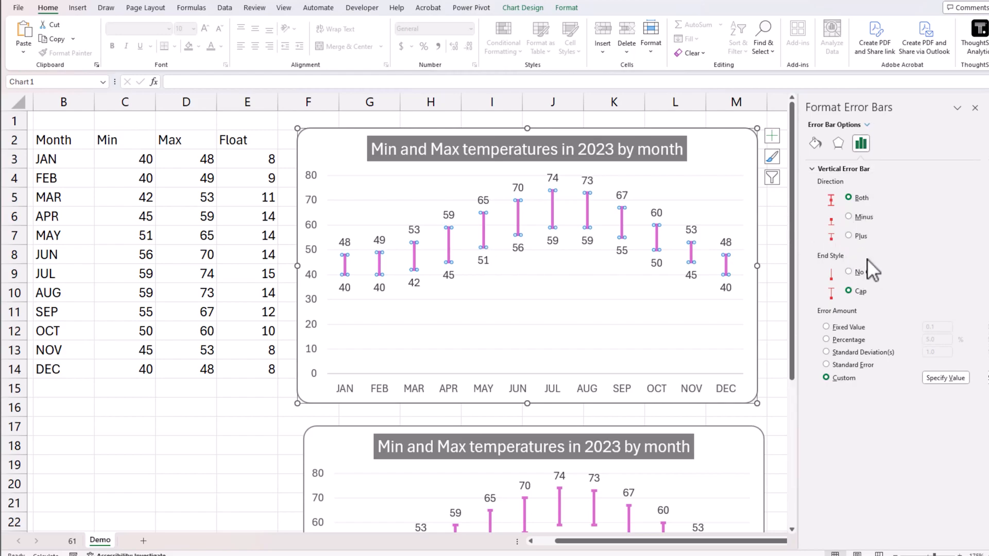
click(861, 273)
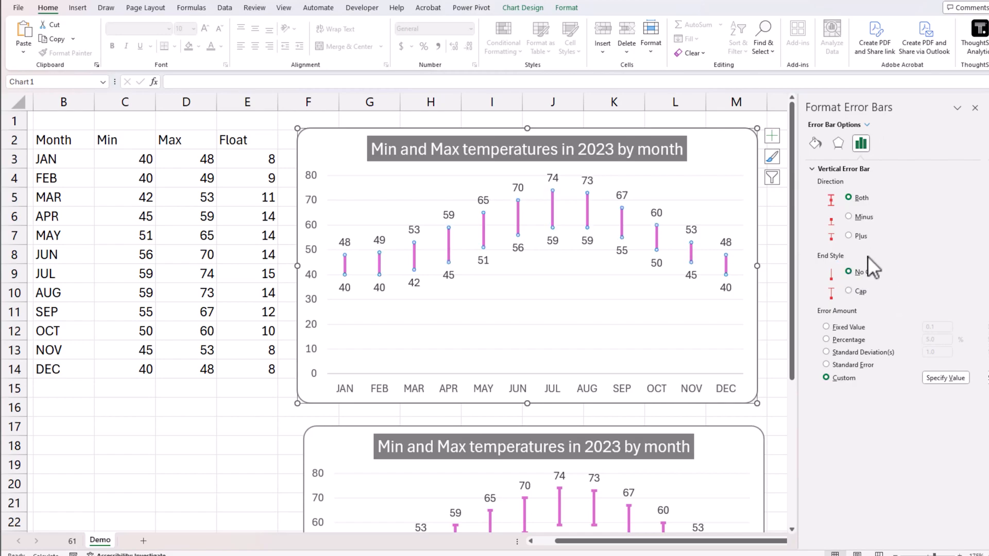
click(740, 322)
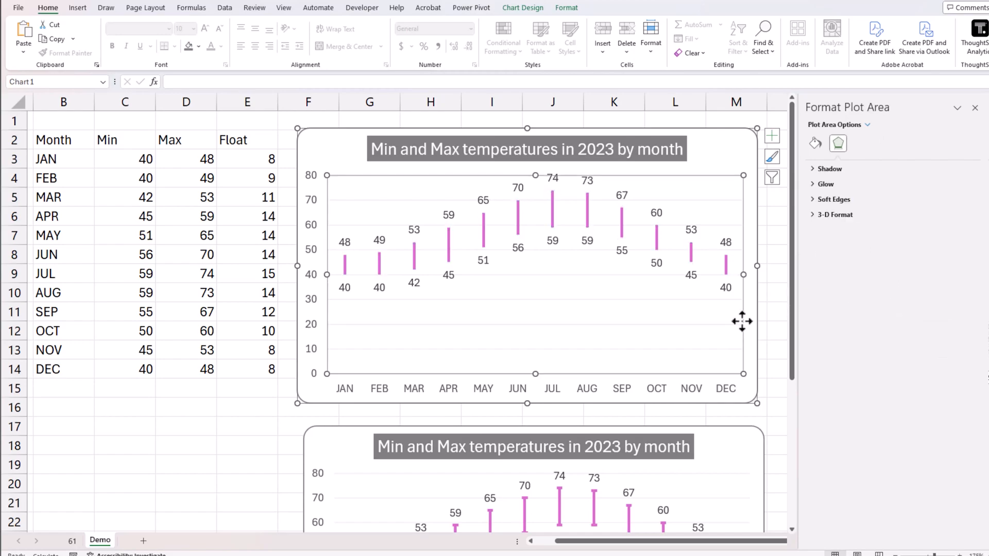
Give the upper chart's error bars round oval begin and end arrow types and deselect the chart
click(692, 256)
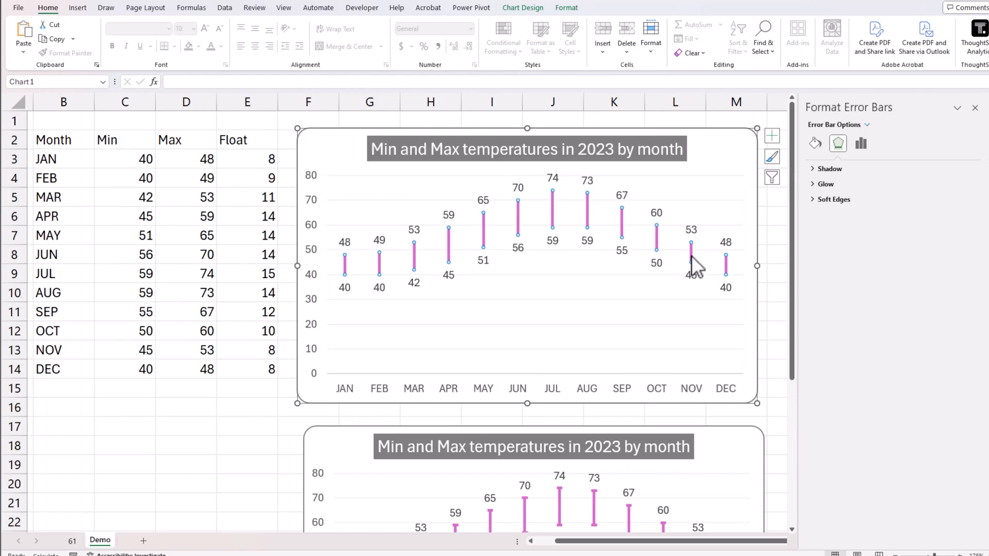
click(819, 148)
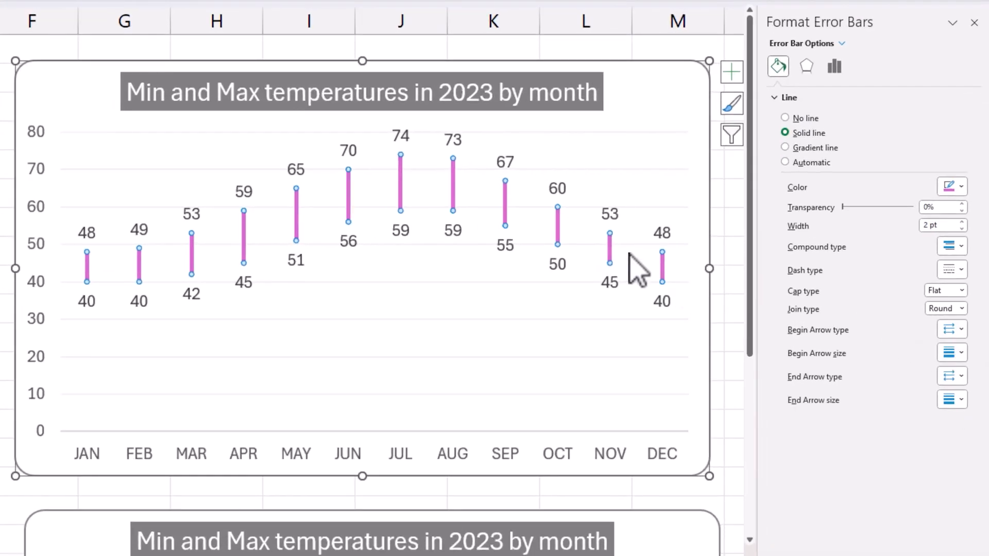
click(962, 330)
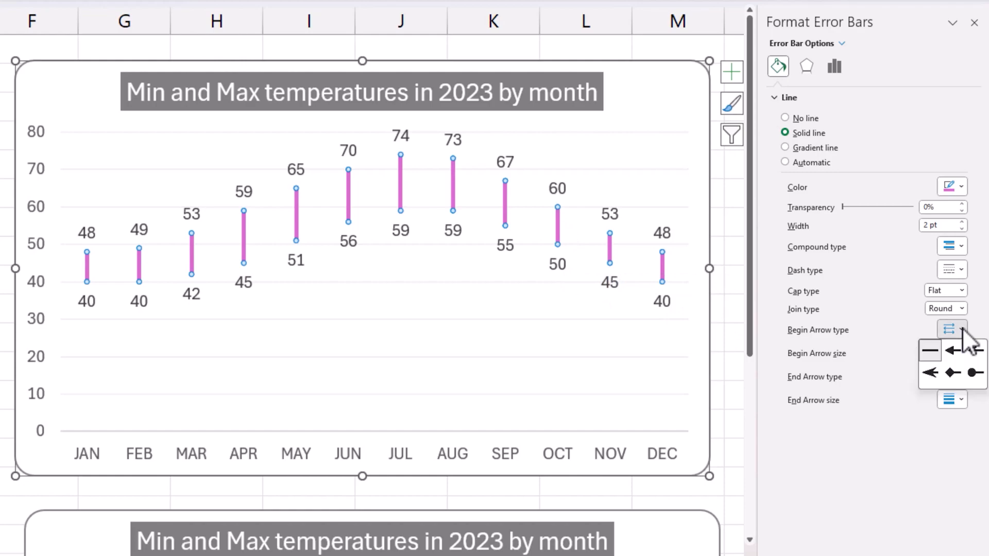
click(971, 371)
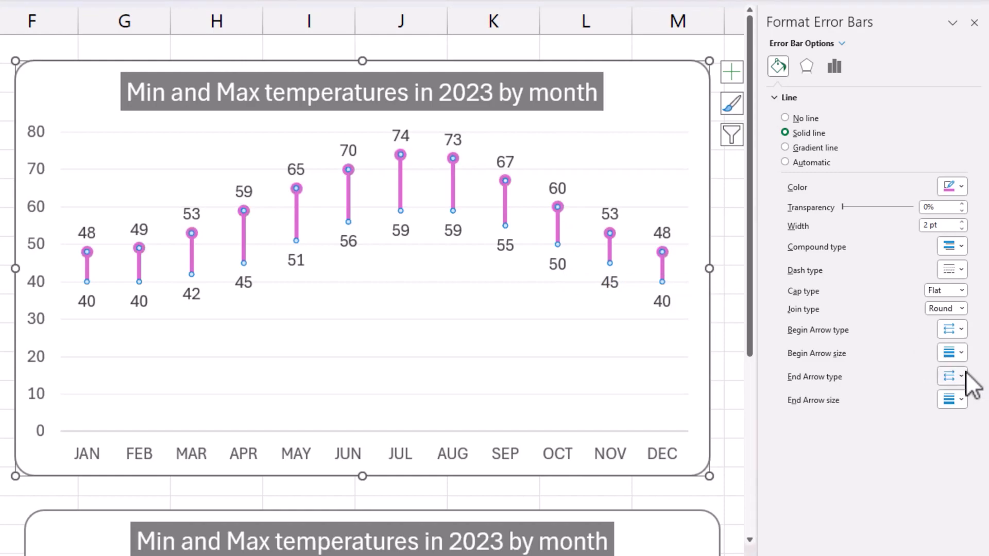
click(962, 376)
click(976, 420)
click(734, 367)
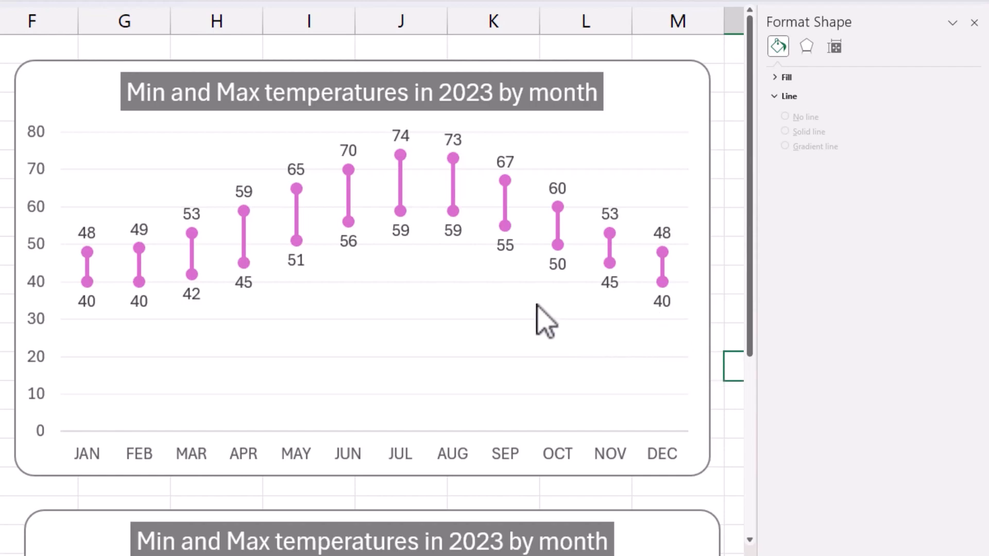
Select the Max series' Y error bars in the upper chart and set their line width to 2.25 pt, keeping the Flat cap type
click(503, 188)
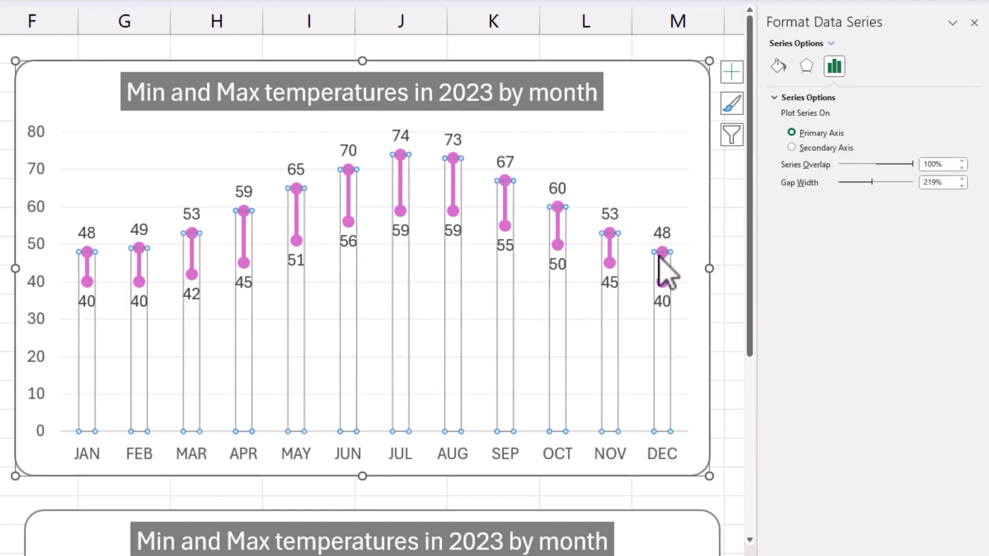
click(693, 196)
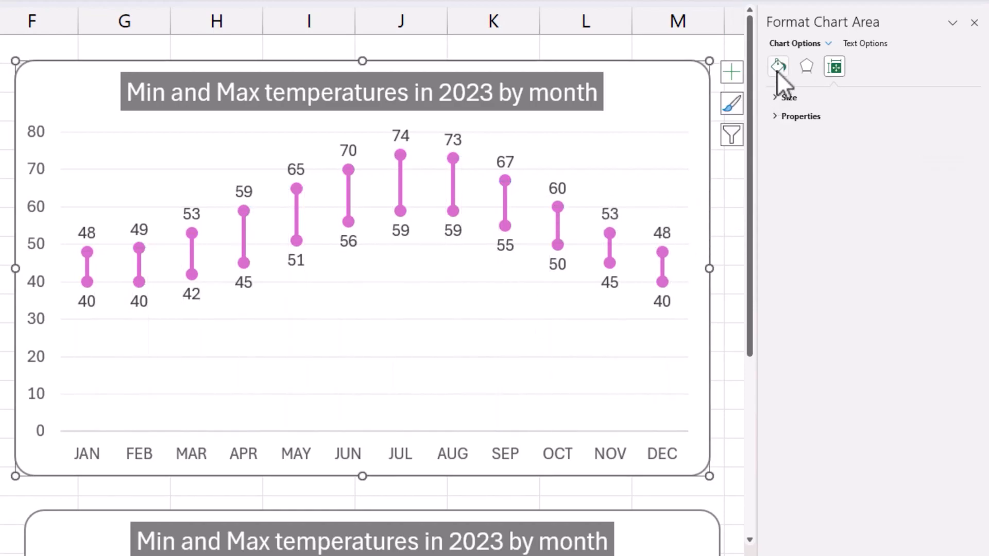
click(828, 43)
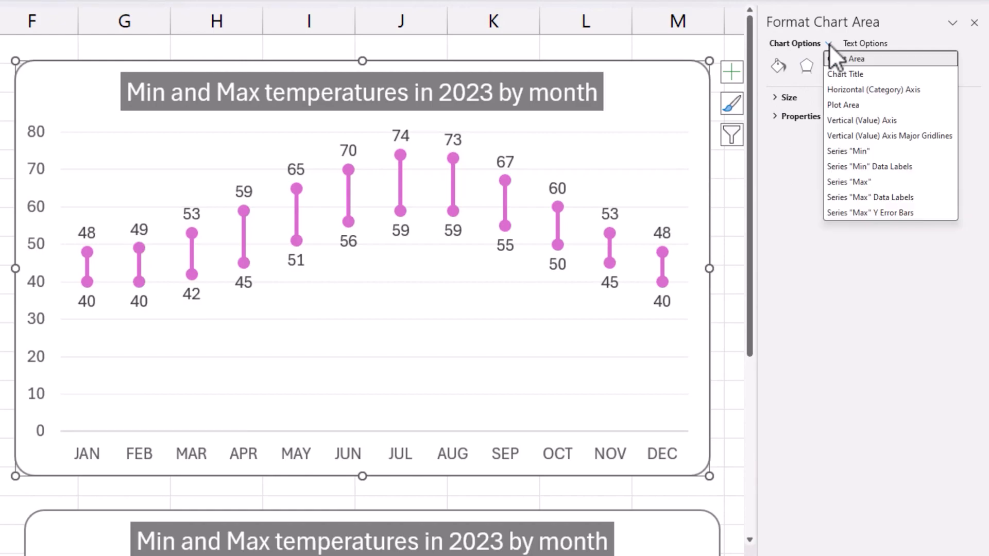
click(885, 213)
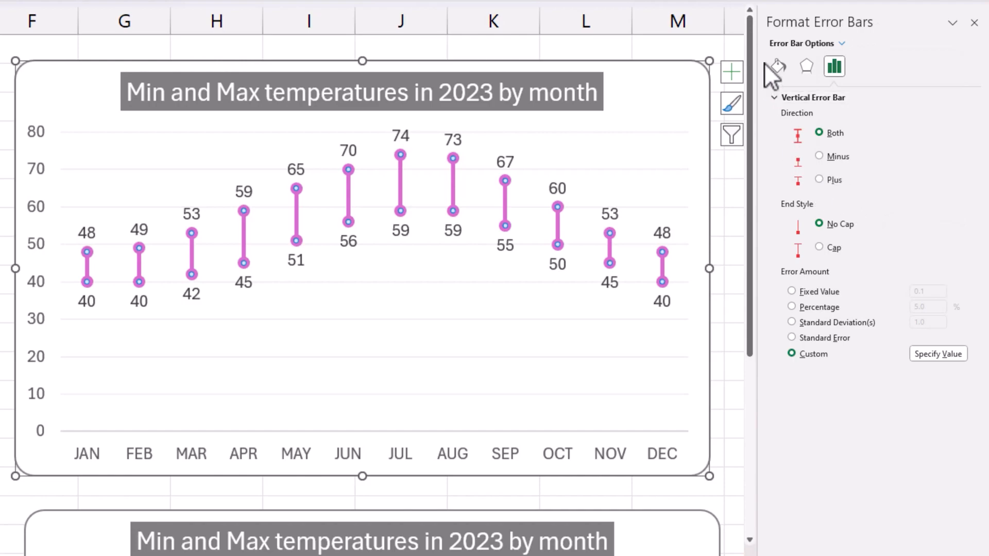
click(777, 66)
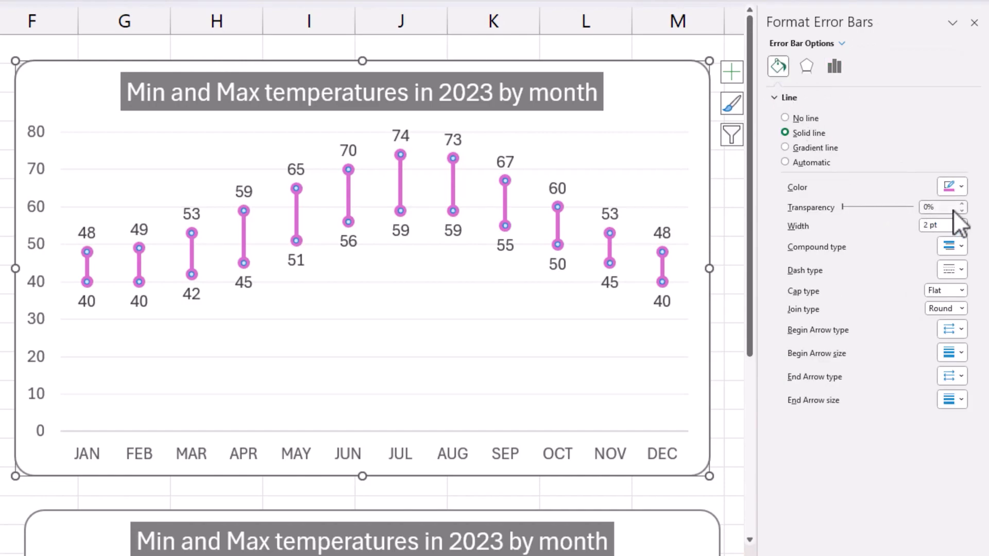
click(961, 222)
click(962, 228)
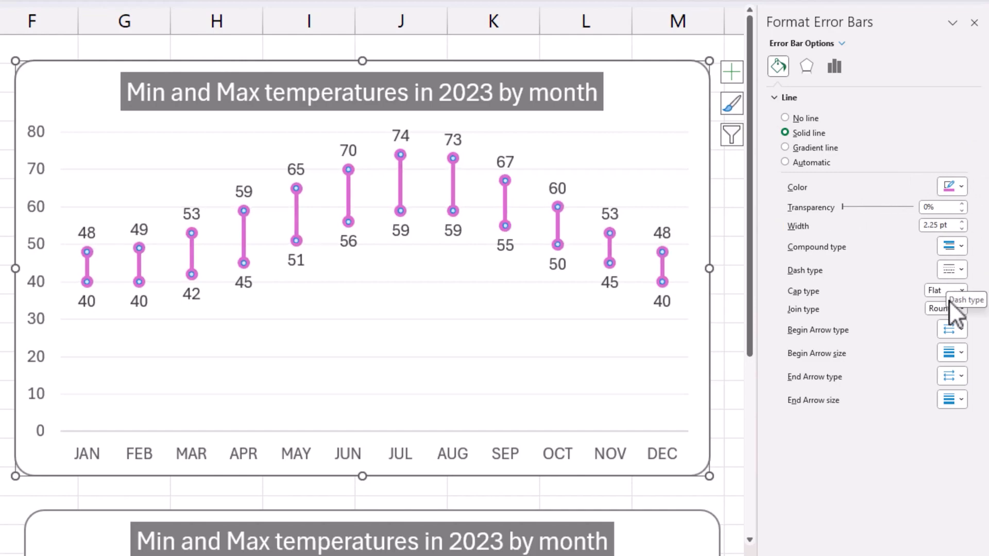
click(942, 290)
click(911, 286)
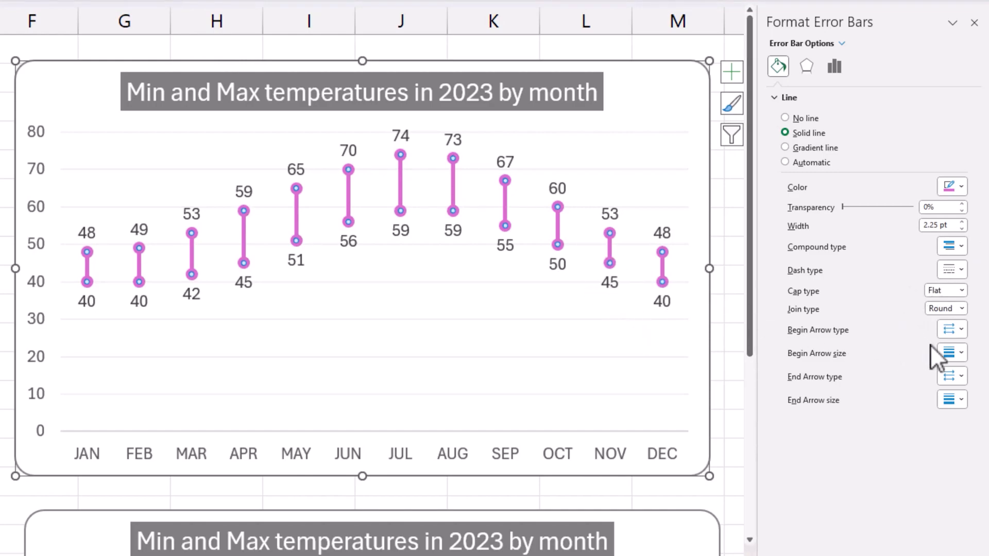
Try the largest begin arrow size on the error bars and set it back to the medium size
click(959, 354)
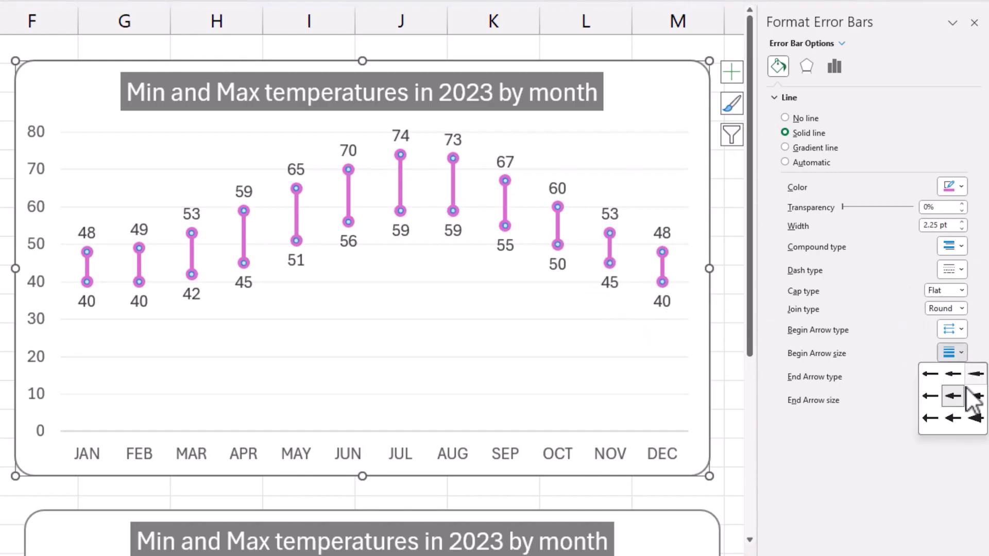
click(975, 417)
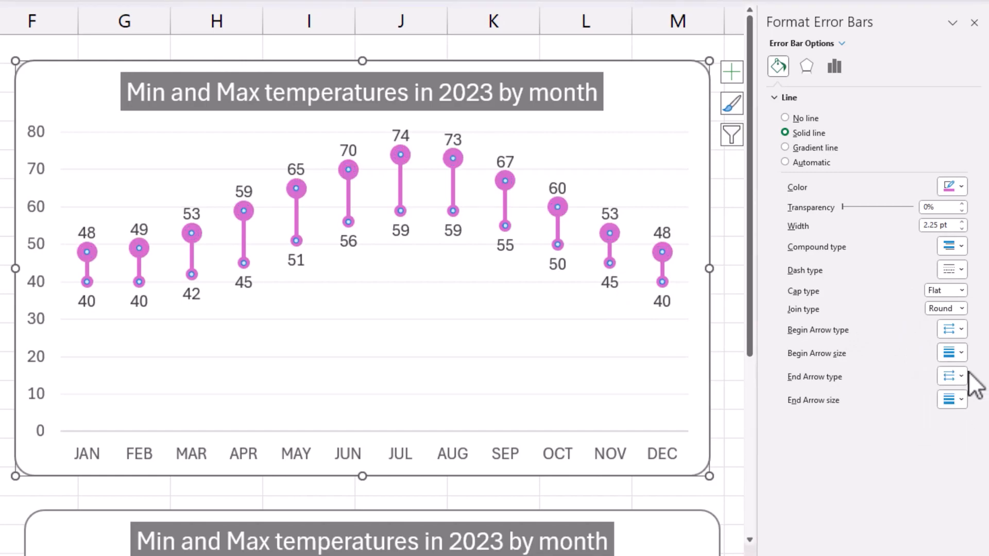
click(961, 354)
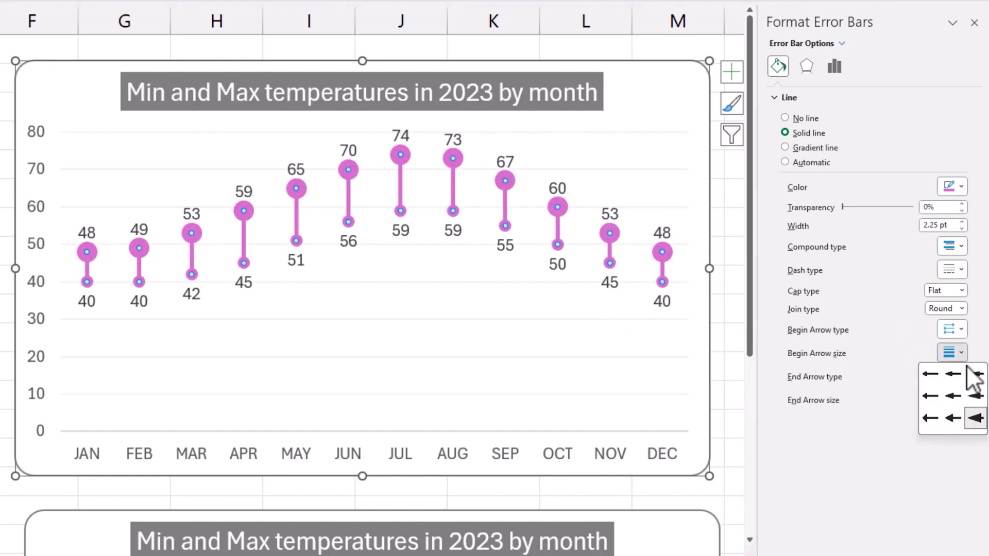
click(953, 396)
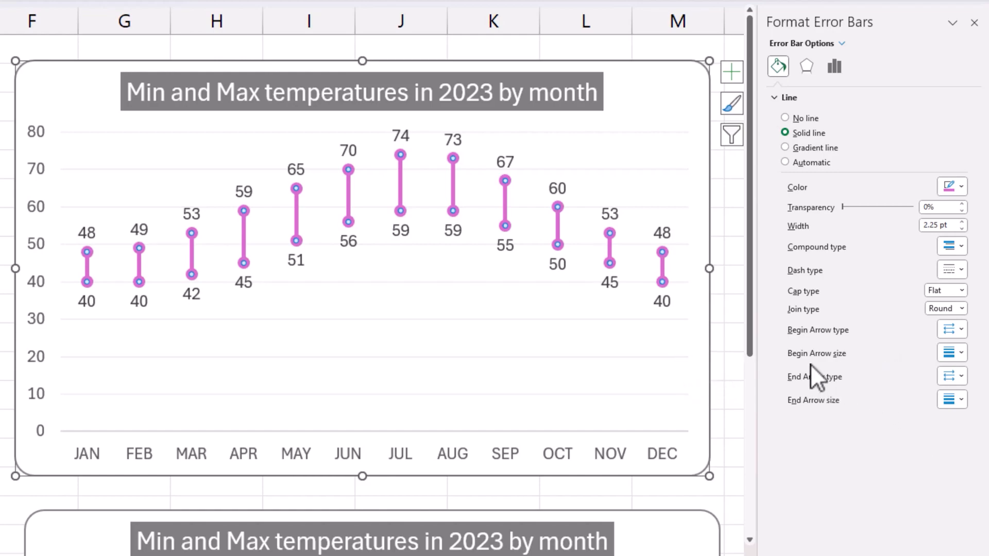
Change the error bars' line color to the bright blue theme color and deselect the chart
click(959, 188)
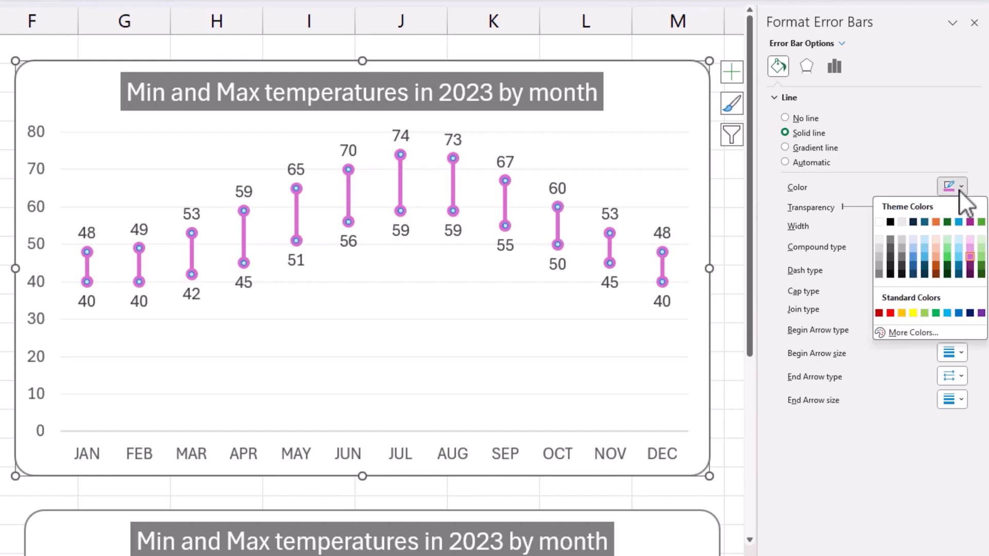
click(959, 223)
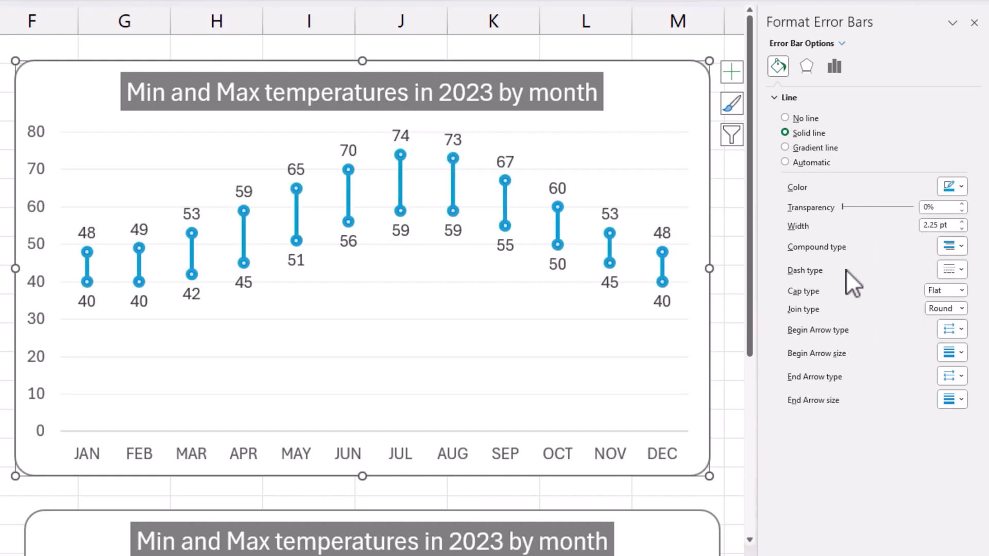
click(733, 309)
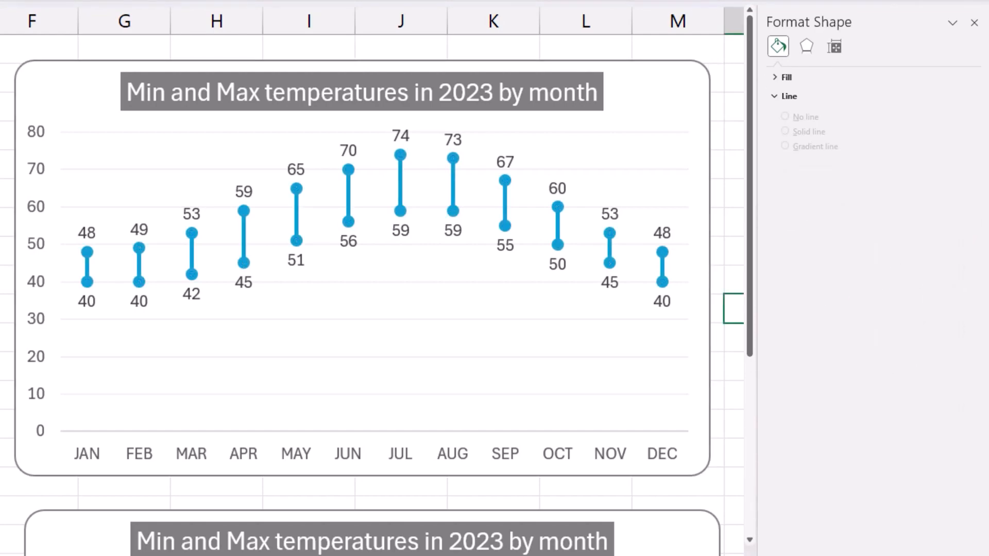